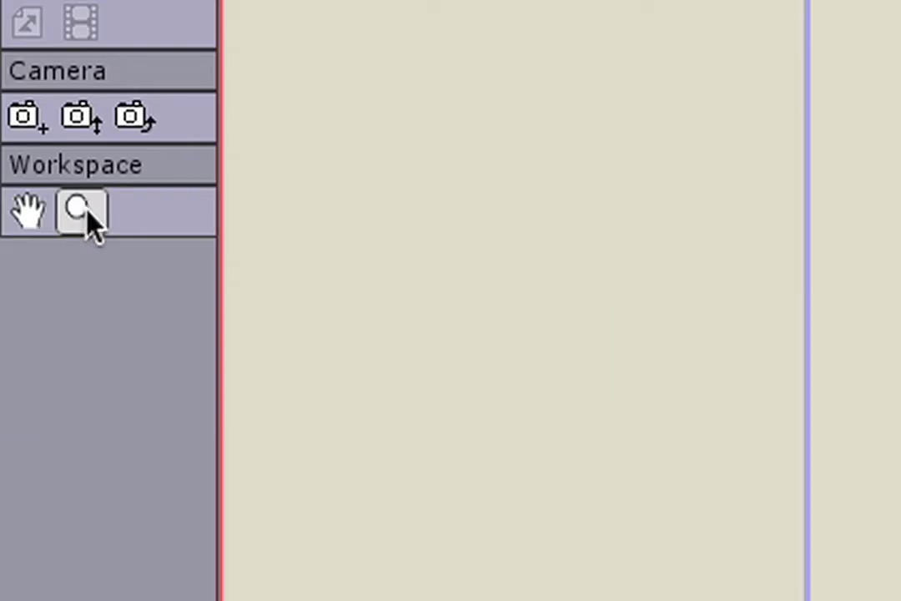
- Zoom the workspace out twice until the camera frame is a small box in the centre
{"action": "left_click", "coordinate": [88, 215]}
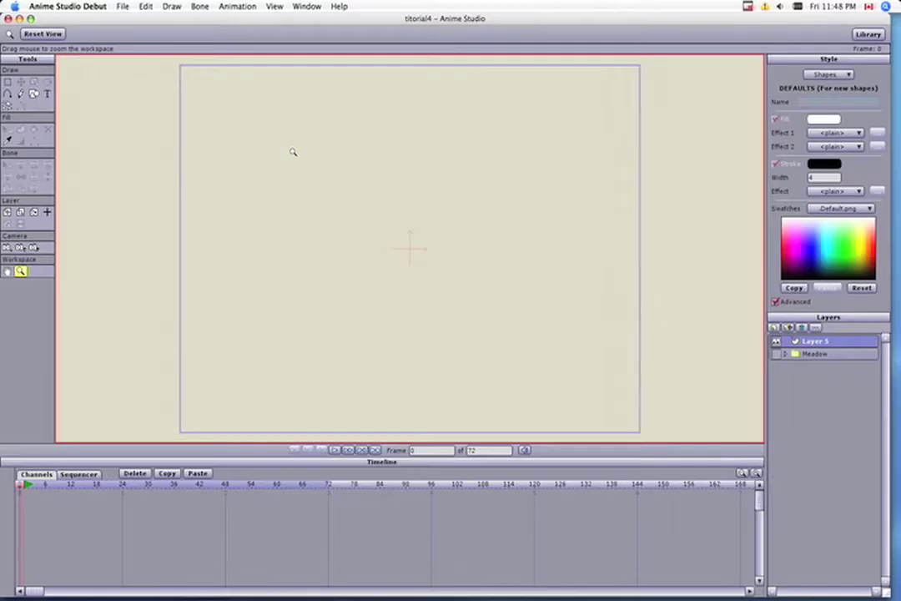
{"action": "mouse_move", "coordinate": [293, 152]}
{"action": "left_mouse_down"}
{"action": "mouse_move", "coordinate": [168, 230]}
{"action": "mouse_move", "coordinate": [22, 386]}
{"action": "mouse_move", "coordinate": [74, 398]}
{"action": "left_mouse_up"}
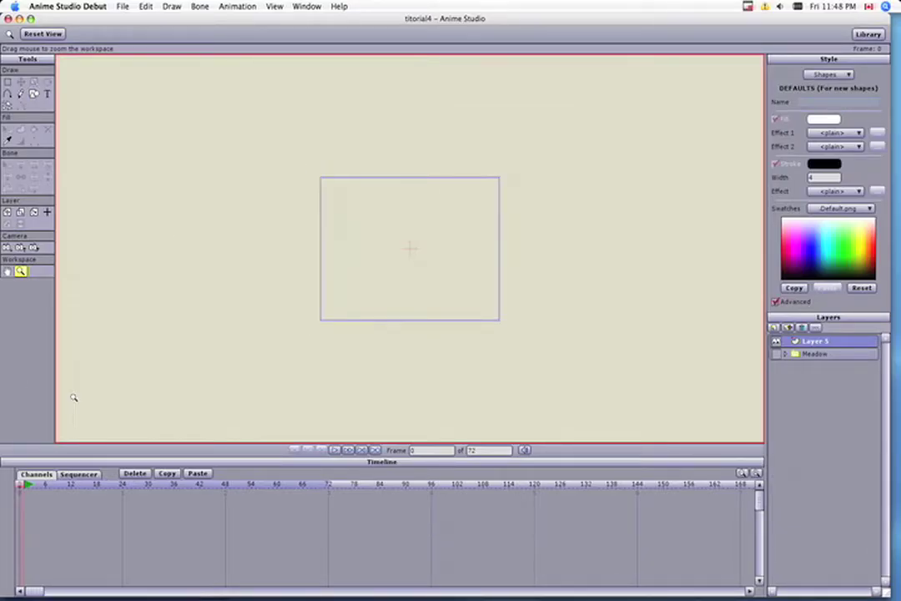
{"action": "left_click_drag", "start_coordinate": [420, 275], "coordinate": [70, 383]}
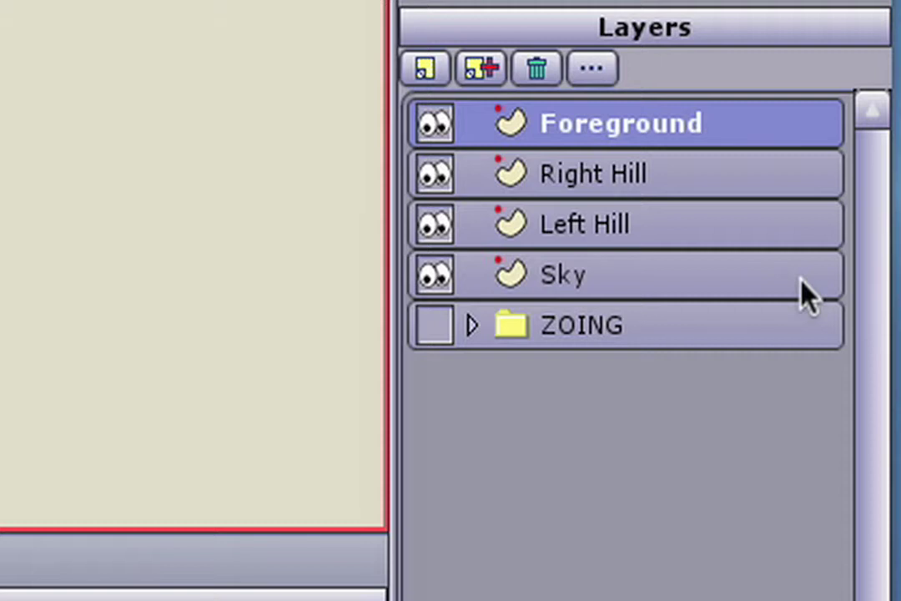
- Select the Sky layer in the Layers panel as the drawing layer
{"action": "left_click", "coordinate": [804, 283]}
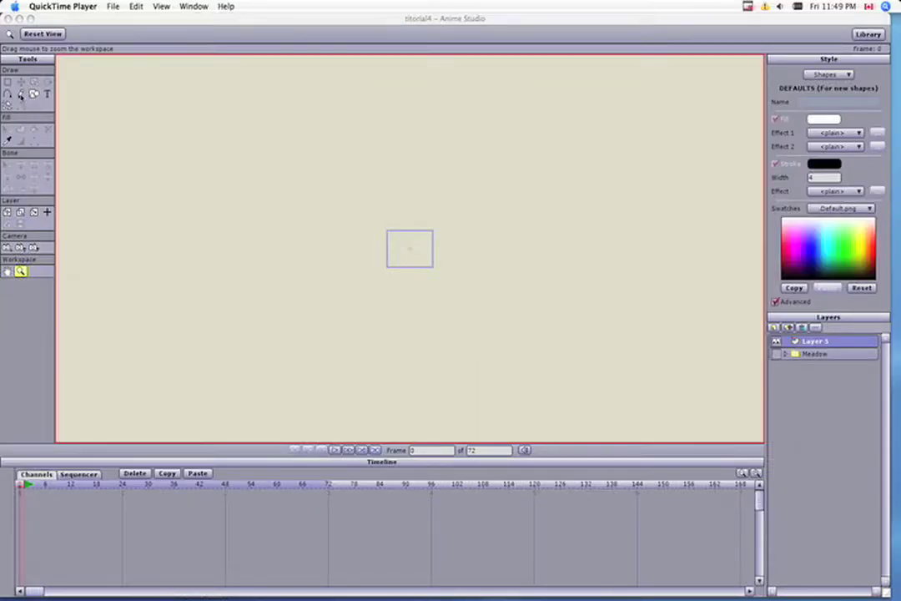
- Choose the Freehand tool with Auto-weld, Auto-fill and Auto-stroke turned on
{"action": "left_click", "coordinate": [21, 95]}
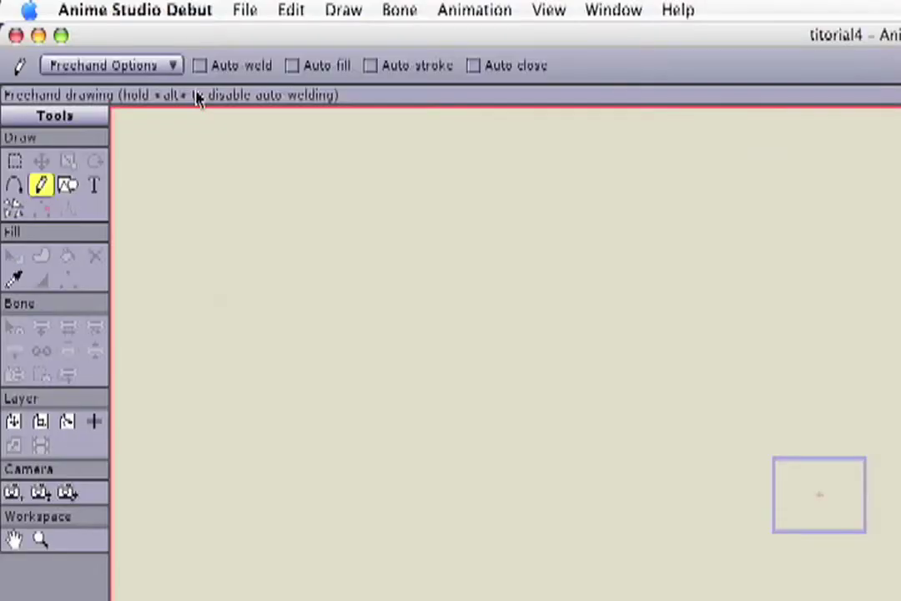
{"action": "left_click", "coordinate": [201, 66]}
{"action": "left_click", "coordinate": [292, 66]}
{"action": "left_click", "coordinate": [371, 67]}
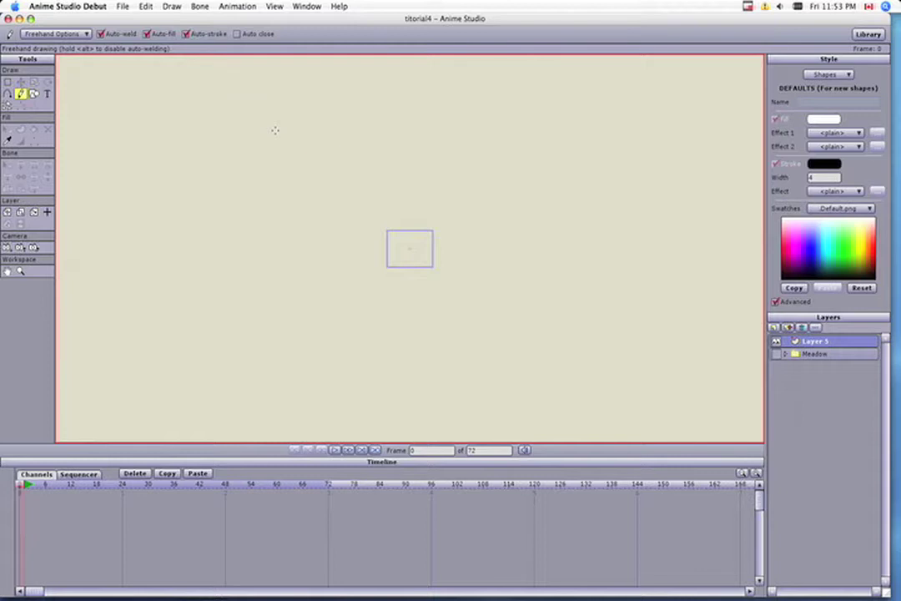
- Draw two white clouds in the sky, then hide the Sky layer
{"action": "mouse_move", "coordinate": [275, 131]}
{"action": "left_mouse_down"}
{"action": "mouse_move", "coordinate": [354, 122]}
{"action": "mouse_move", "coordinate": [377, 168]}
{"action": "mouse_move", "coordinate": [362, 183]}
{"action": "mouse_move", "coordinate": [326, 182]}
{"action": "mouse_move", "coordinate": [277, 126]}
{"action": "left_mouse_up"}
{"action": "mouse_move", "coordinate": [512, 121]}
{"action": "left_mouse_down"}
{"action": "mouse_move", "coordinate": [630, 107]}
{"action": "mouse_move", "coordinate": [674, 152]}
{"action": "mouse_move", "coordinate": [557, 182]}
{"action": "mouse_move", "coordinate": [497, 133]}
{"action": "left_mouse_up"}
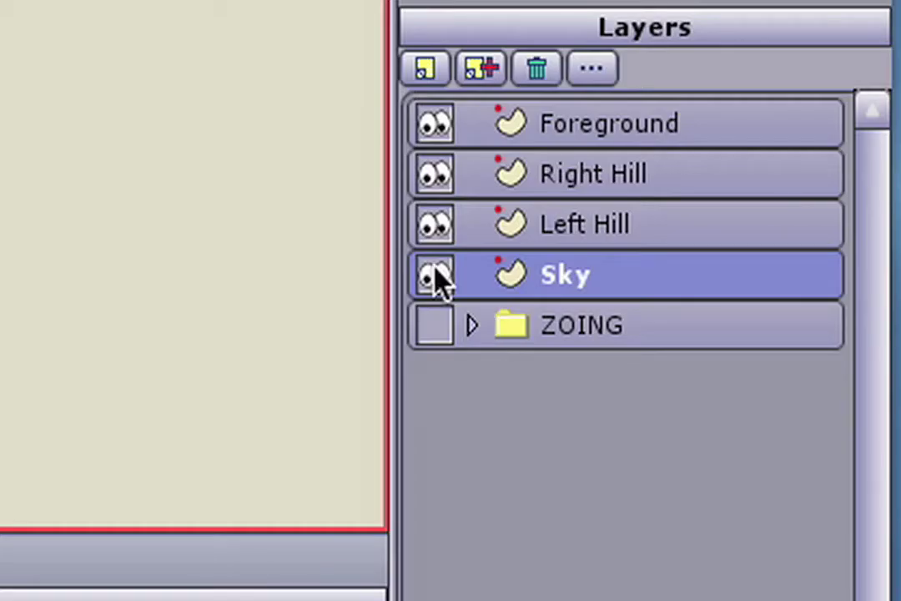
{"action": "left_click", "coordinate": [438, 277]}
- Draw a green hill shape on the Left Hill layer using Basic Colors green
{"action": "left_click", "coordinate": [784, 227]}
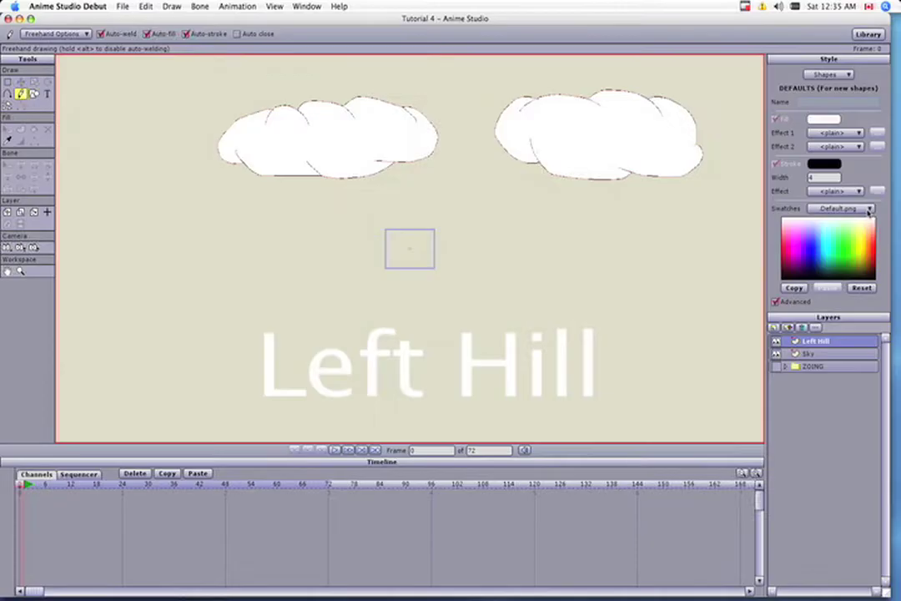
{"action": "left_click", "coordinate": [867, 211]}
{"action": "left_click", "coordinate": [856, 221]}
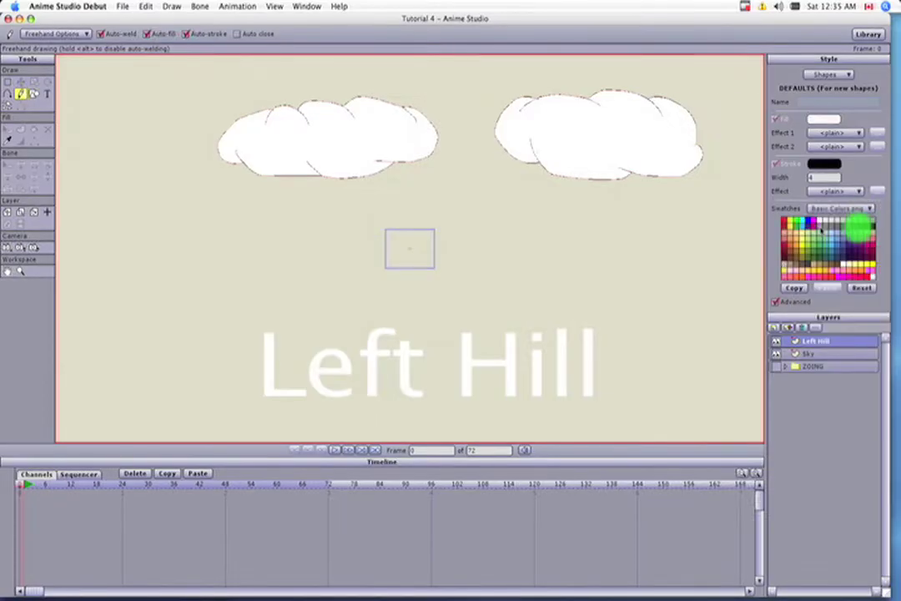
{"action": "left_click", "coordinate": [7, 93]}
{"action": "mouse_move", "coordinate": [249, 255]}
{"action": "left_mouse_down"}
{"action": "mouse_move", "coordinate": [386, 247]}
{"action": "mouse_move", "coordinate": [397, 237]}
{"action": "mouse_move", "coordinate": [547, 252]}
{"action": "mouse_move", "coordinate": [561, 288]}
{"action": "mouse_move", "coordinate": [485, 305]}
{"action": "mouse_move", "coordinate": [250, 304]}
{"action": "mouse_move", "coordinate": [233, 257]}
{"action": "mouse_move", "coordinate": [247, 255]}
{"action": "left_mouse_up"}
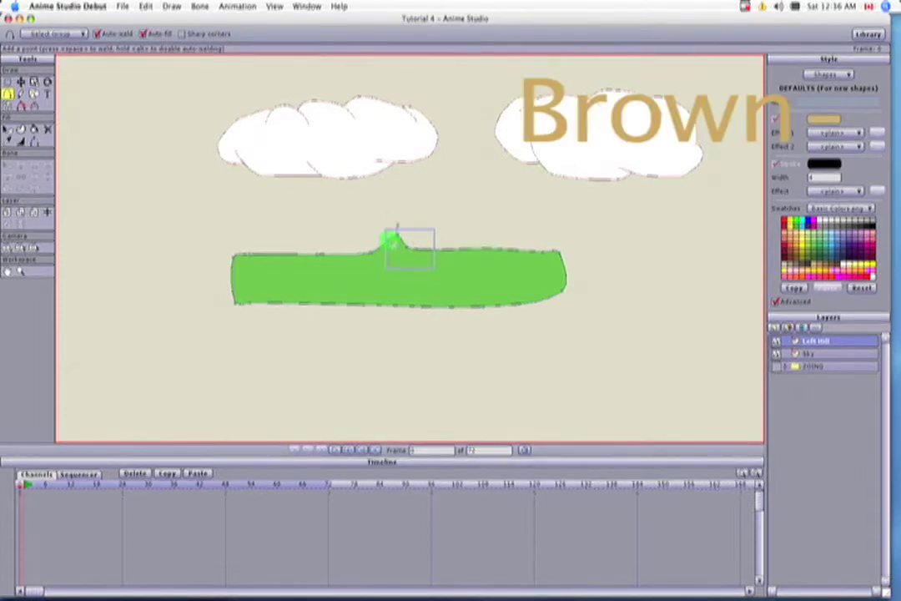
- Draw a brown winding path up to the hill's peak and reshape its points
{"action": "mouse_move", "coordinate": [392, 237]}
{"action": "left_mouse_down"}
{"action": "mouse_move", "coordinate": [378, 257]}
{"action": "mouse_move", "coordinate": [218, 283]}
{"action": "mouse_move", "coordinate": [377, 278]}
{"action": "mouse_move", "coordinate": [398, 246]}
{"action": "mouse_move", "coordinate": [400, 216]}
{"action": "mouse_move", "coordinate": [402, 241]}
{"action": "left_mouse_up"}
{"action": "key", "text": "t"}
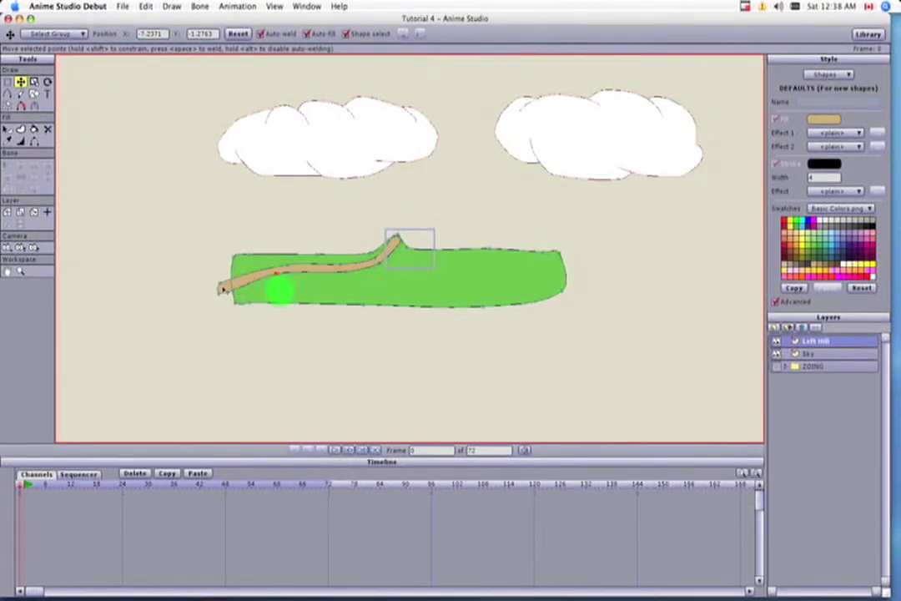
{"action": "left_click_drag", "start_coordinate": [220, 288], "coordinate": [233, 268]}
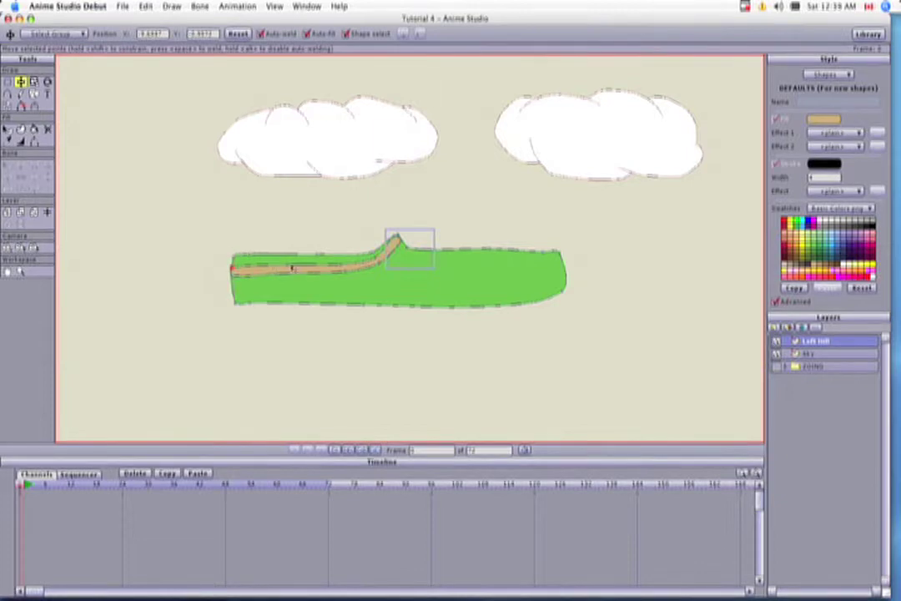
{"action": "mouse_move", "coordinate": [285, 258]}
{"action": "left_mouse_down"}
{"action": "mouse_move", "coordinate": [342, 272]}
{"action": "mouse_move", "coordinate": [278, 273]}
{"action": "left_mouse_up"}
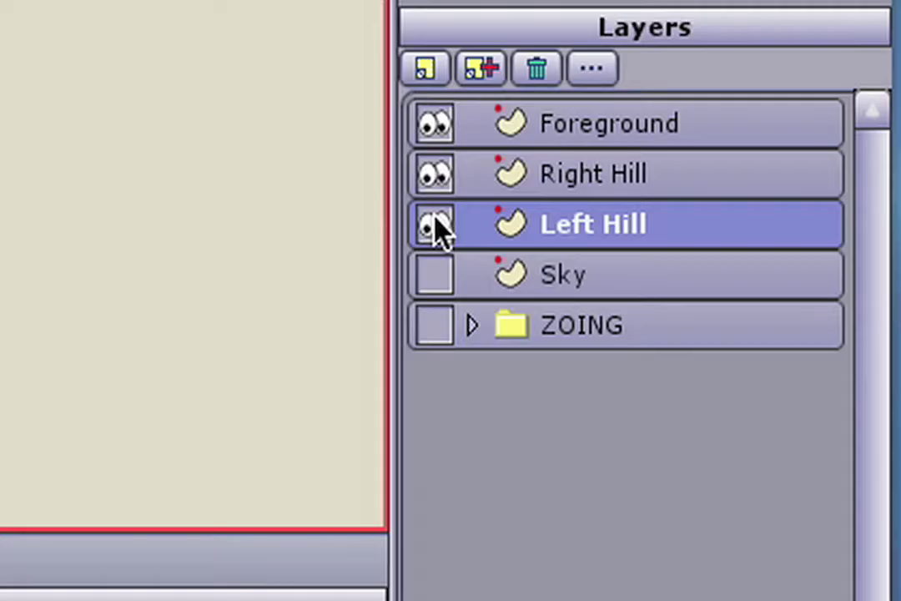
- Hide Left Hill and draw a hill outline on the Right Hill layer
{"action": "left_click", "coordinate": [436, 223]}
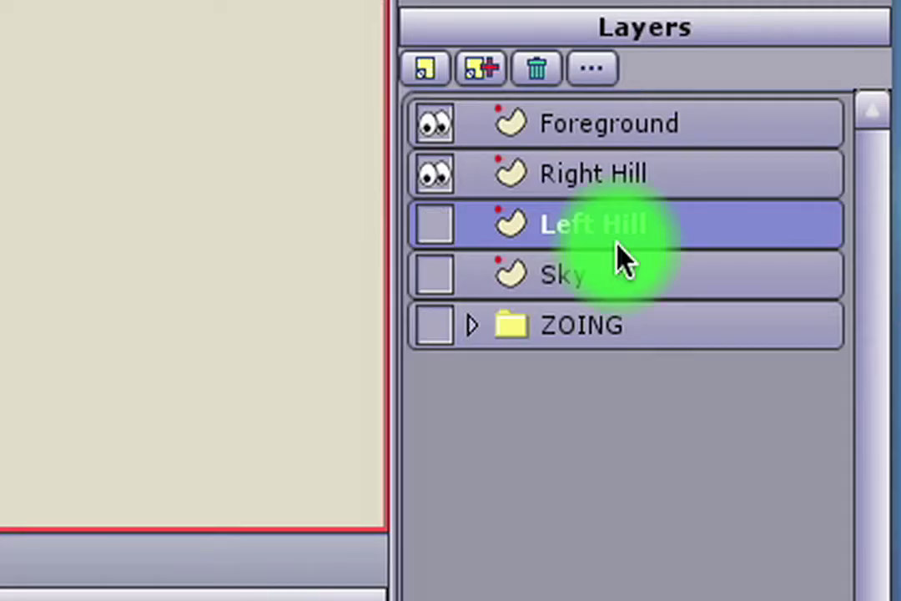
{"action": "left_click", "coordinate": [758, 174]}
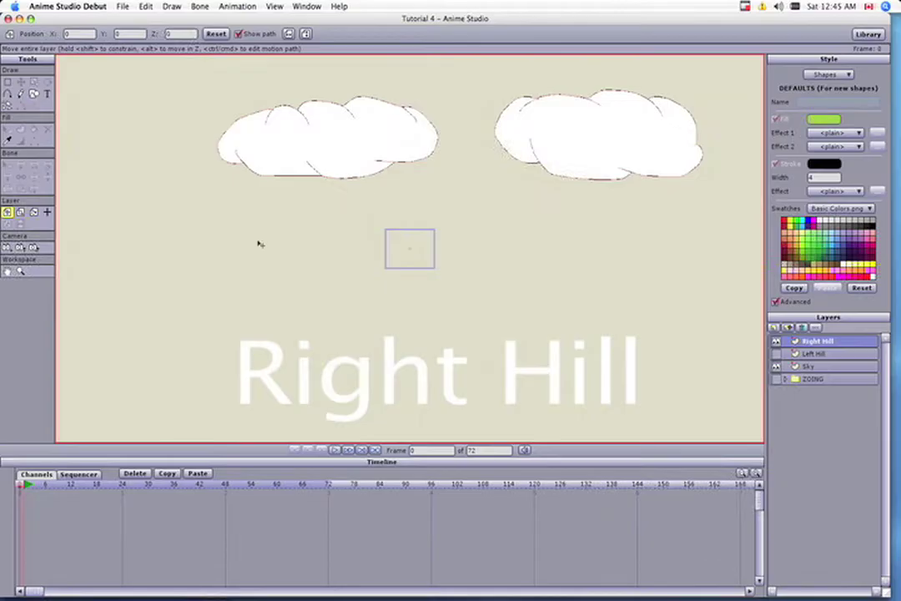
{"action": "key", "text": "a"}
{"action": "mouse_move", "coordinate": [291, 244]}
{"action": "left_mouse_down"}
{"action": "mouse_move", "coordinate": [532, 247]}
{"action": "mouse_move", "coordinate": [492, 292]}
{"action": "mouse_move", "coordinate": [382, 295]}
{"action": "mouse_move", "coordinate": [288, 275]}
{"action": "mouse_move", "coordinate": [291, 245]}
{"action": "left_mouse_up"}
- Deselect the right hill and nudge its points slightly down
{"action": "key", "text": "ctrl+d"}
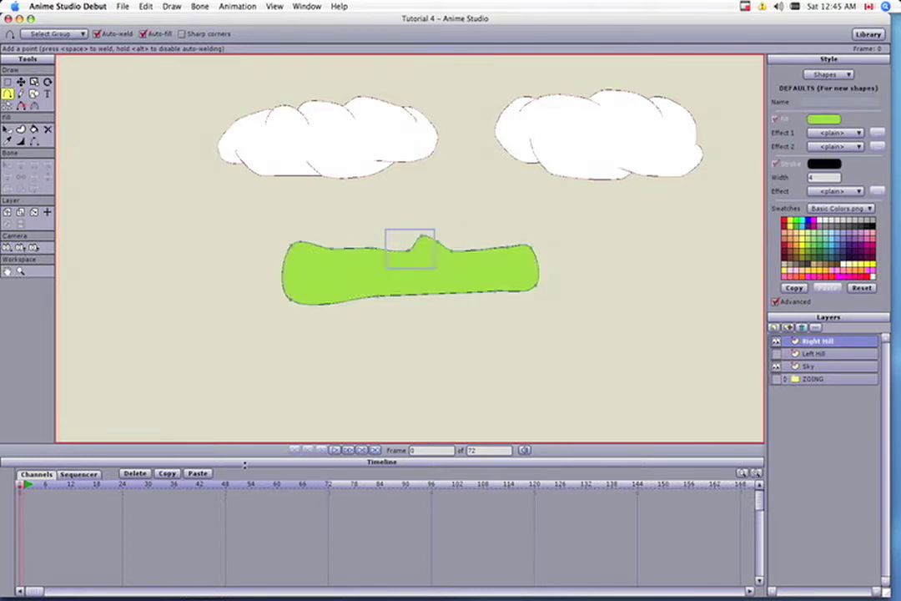
{"action": "key", "text": "t"}
{"action": "left_click_drag", "start_coordinate": [453, 268], "coordinate": [450, 274]}
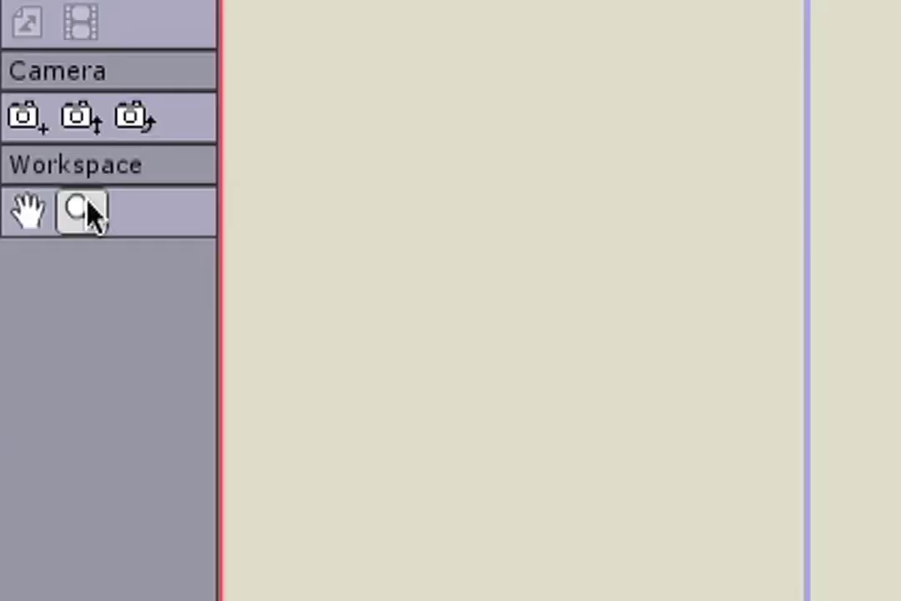
- Zoom in on the right hill and draw brown tree trunks rising from it
{"action": "left_click", "coordinate": [86, 214]}
{"action": "left_click_drag", "start_coordinate": [231, 279], "coordinate": [240, 263]}
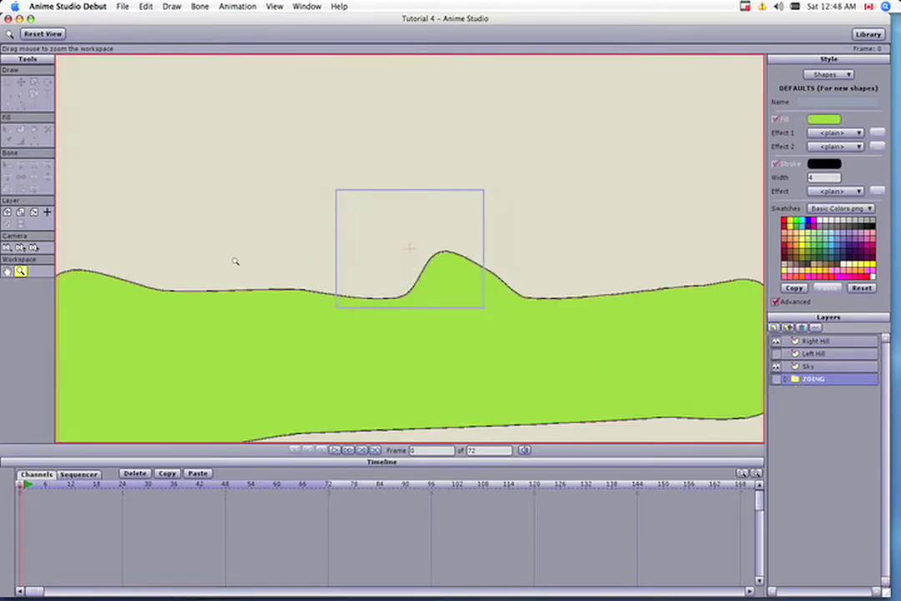
{"action": "left_click", "coordinate": [7, 94]}
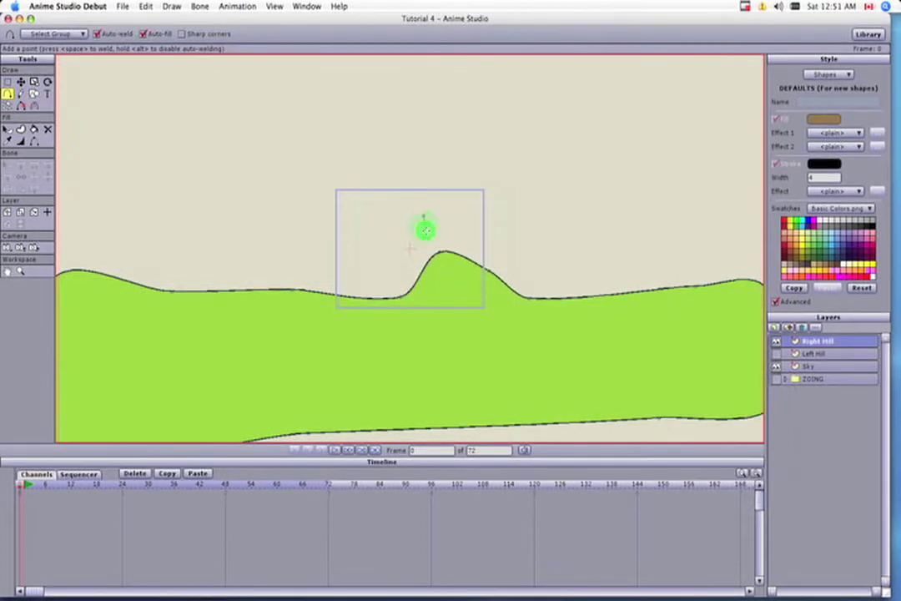
{"action": "mouse_move", "coordinate": [424, 229]}
{"action": "left_mouse_down"}
{"action": "mouse_move", "coordinate": [422, 301]}
{"action": "mouse_move", "coordinate": [438, 285]}
{"action": "mouse_move", "coordinate": [428, 221]}
{"action": "mouse_move", "coordinate": [473, 285]}
{"action": "mouse_move", "coordinate": [460, 255]}
{"action": "mouse_move", "coordinate": [467, 215]}
{"action": "left_mouse_up"}
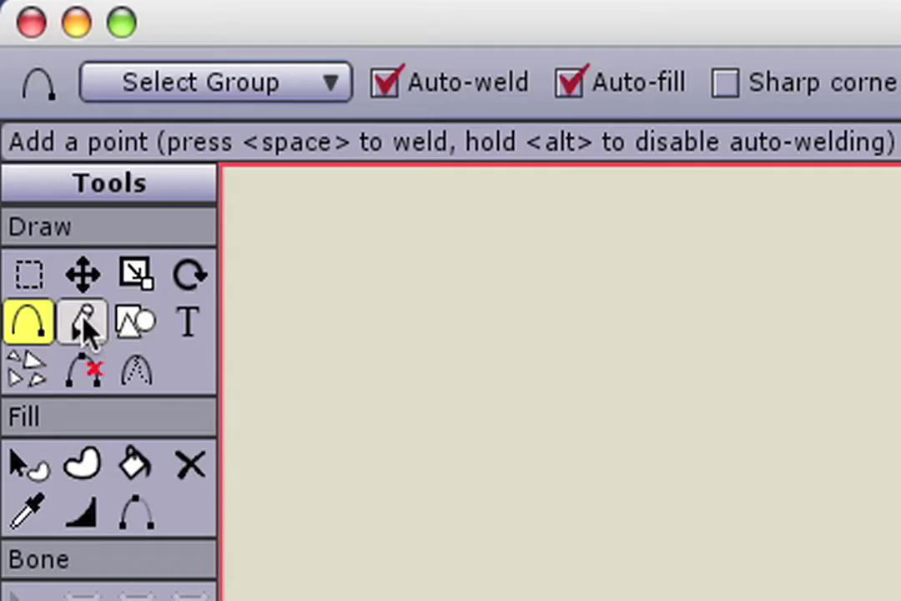
- Draw two green freehand leafy canopies over the trunks
{"action": "left_click", "coordinate": [84, 320]}
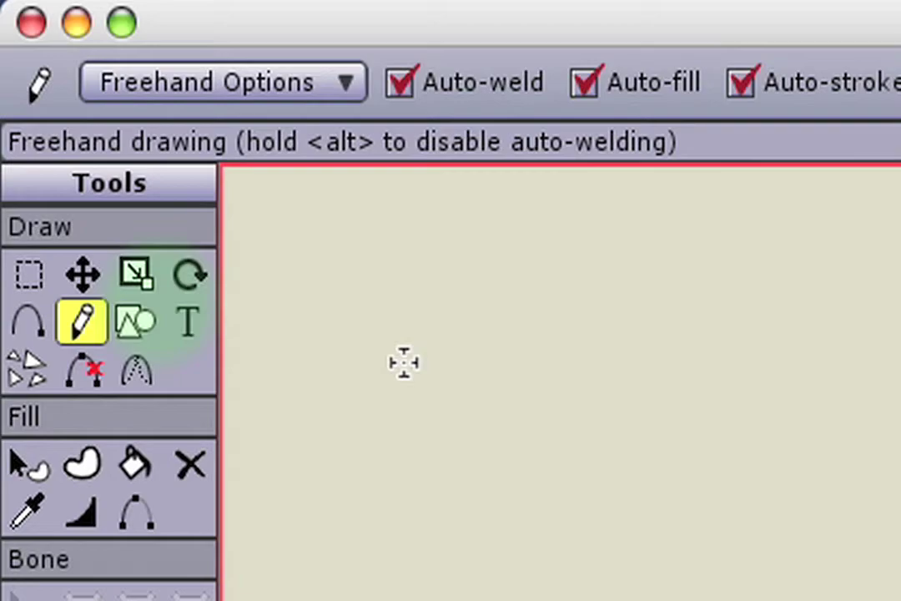
{"action": "mouse_move", "coordinate": [417, 223]}
{"action": "left_mouse_down"}
{"action": "mouse_move", "coordinate": [388, 205]}
{"action": "mouse_move", "coordinate": [378, 153]}
{"action": "mouse_move", "coordinate": [483, 192]}
{"action": "mouse_move", "coordinate": [422, 249]}
{"action": "left_mouse_up"}
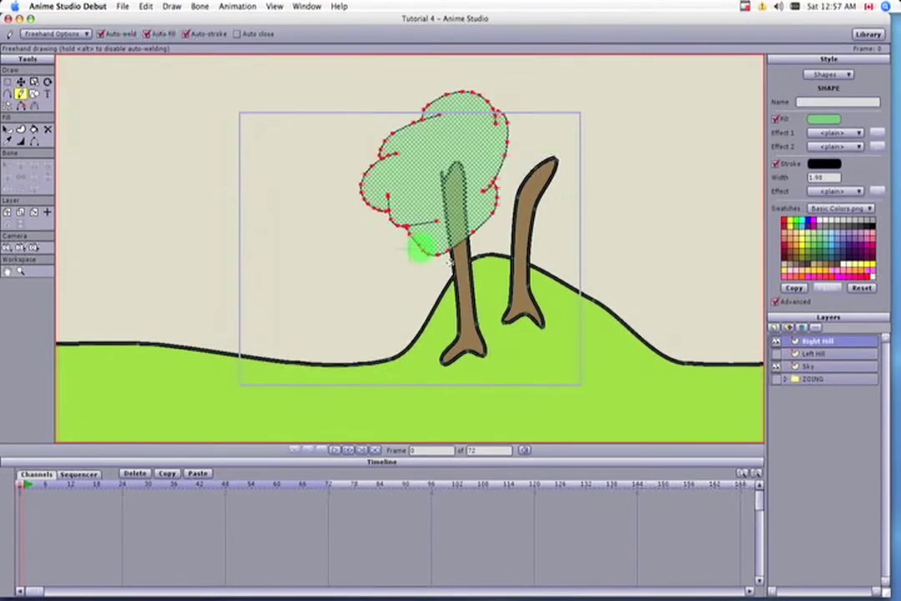
{"action": "mouse_move", "coordinate": [529, 124]}
{"action": "left_mouse_down"}
{"action": "mouse_move", "coordinate": [603, 89]}
{"action": "mouse_move", "coordinate": [549, 223]}
{"action": "mouse_move", "coordinate": [526, 138]}
{"action": "left_mouse_up"}
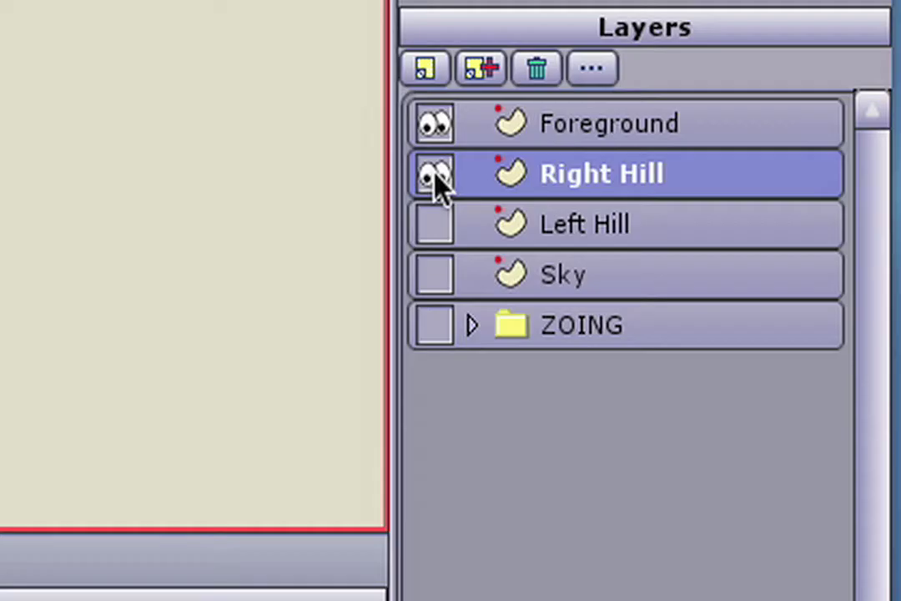
- Hide Right Hill, select the Foreground layer and outline the brown ground
{"action": "left_click", "coordinate": [435, 175]}
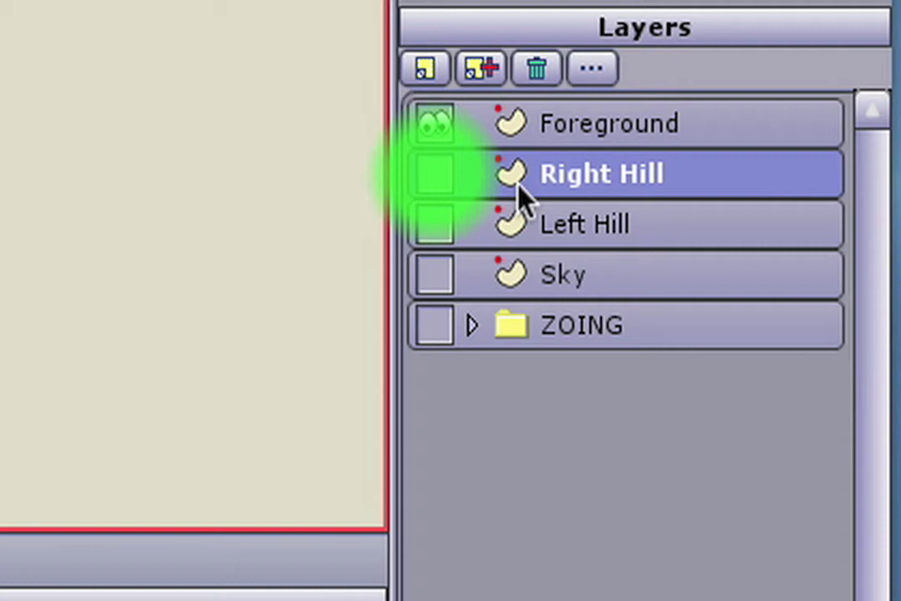
{"action": "left_click", "coordinate": [761, 136]}
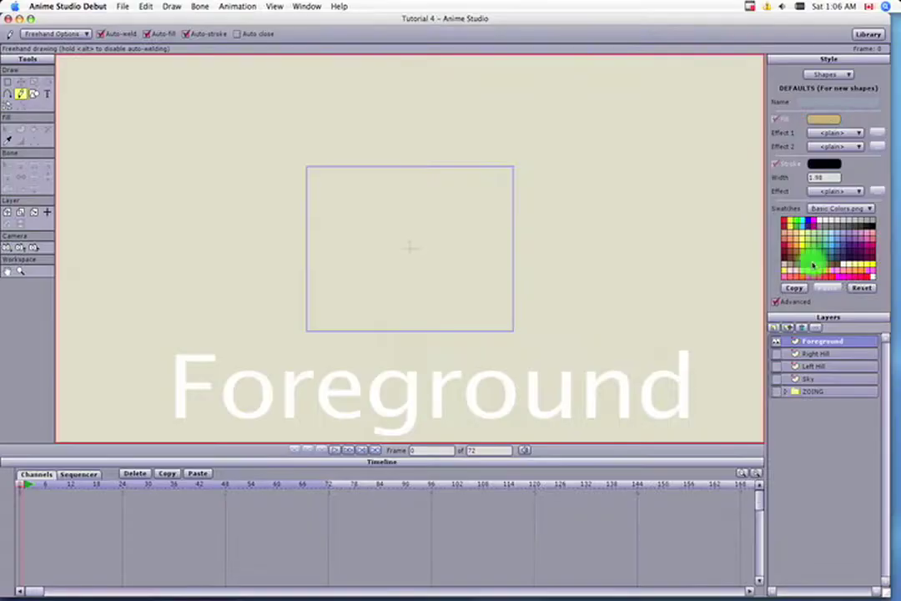
{"action": "left_click", "coordinate": [8, 93]}
{"action": "mouse_move", "coordinate": [161, 304]}
{"action": "left_mouse_down"}
{"action": "mouse_move", "coordinate": [585, 292]}
{"action": "mouse_move", "coordinate": [703, 328]}
{"action": "mouse_move", "coordinate": [628, 401]}
{"action": "mouse_move", "coordinate": [255, 421]}
{"action": "mouse_move", "coordinate": [111, 416]}
{"action": "mouse_move", "coordinate": [117, 311]}
{"action": "left_mouse_up"}
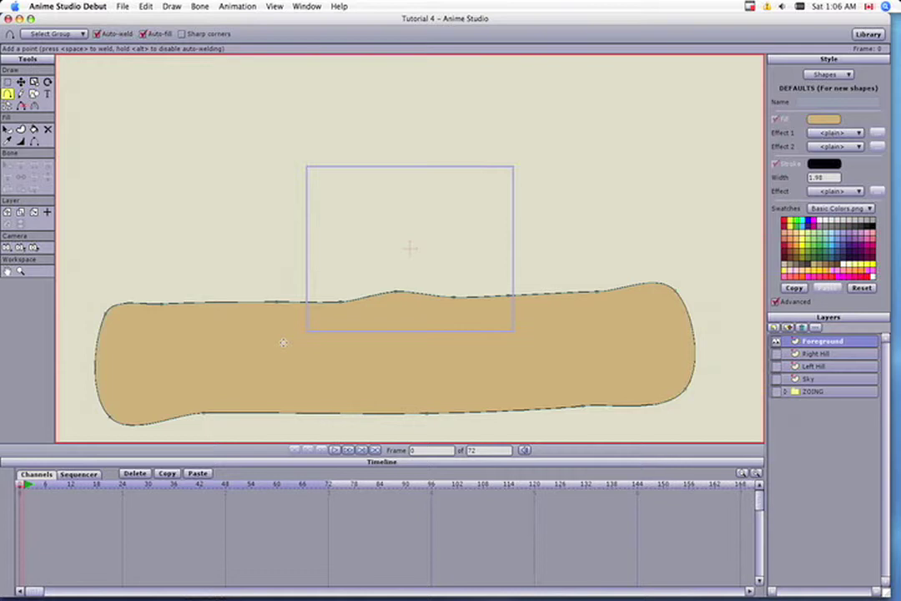
- Outline five tree trunks rising from the foreground ground, one with a hooked tip
{"action": "mouse_move", "coordinate": [169, 349]}
{"action": "left_mouse_down"}
{"action": "mouse_move", "coordinate": [133, 221]}
{"action": "mouse_move", "coordinate": [155, 233]}
{"action": "mouse_move", "coordinate": [191, 350]}
{"action": "mouse_move", "coordinate": [179, 361]}
{"action": "left_mouse_up"}
{"action": "left_click_drag", "start_coordinate": [270, 217], "coordinate": [250, 248]}
{"action": "mouse_move", "coordinate": [250, 247]}
{"action": "left_mouse_down"}
{"action": "mouse_move", "coordinate": [267, 325]}
{"action": "mouse_move", "coordinate": [269, 217]}
{"action": "left_mouse_up"}
{"action": "mouse_move", "coordinate": [369, 314]}
{"action": "left_mouse_down"}
{"action": "mouse_move", "coordinate": [357, 250]}
{"action": "mouse_move", "coordinate": [338, 221]}
{"action": "mouse_move", "coordinate": [374, 249]}
{"action": "mouse_move", "coordinate": [392, 351]}
{"action": "mouse_move", "coordinate": [377, 331]}
{"action": "left_mouse_up"}
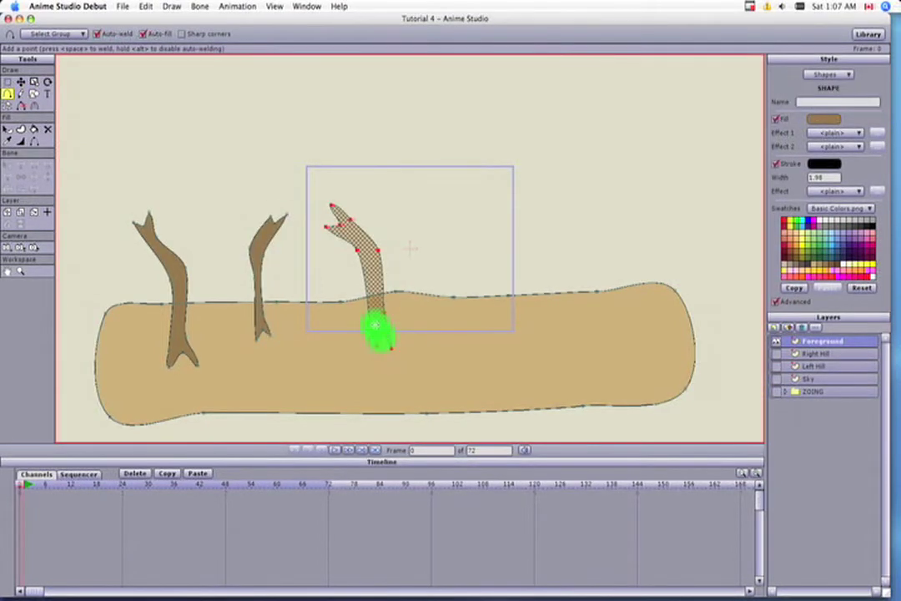
{"action": "mouse_move", "coordinate": [454, 309]}
{"action": "left_mouse_down"}
{"action": "mouse_move", "coordinate": [475, 248]}
{"action": "mouse_move", "coordinate": [537, 192]}
{"action": "mouse_move", "coordinate": [476, 278]}
{"action": "mouse_move", "coordinate": [459, 321]}
{"action": "left_mouse_up"}
{"action": "mouse_move", "coordinate": [577, 320]}
{"action": "left_mouse_down"}
{"action": "mouse_move", "coordinate": [589, 221]}
{"action": "mouse_move", "coordinate": [607, 191]}
{"action": "mouse_move", "coordinate": [589, 321]}
{"action": "left_mouse_up"}
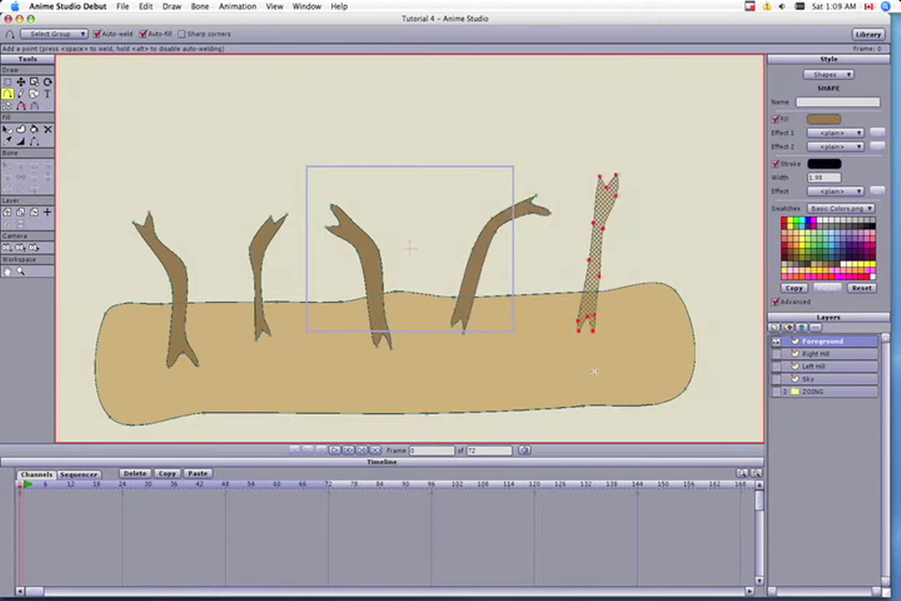
{"action": "key", "text": "ctrl+d"}
- Draw freehand canopies on the first trees, colouring the second tree's canopy yellow
{"action": "left_click", "coordinate": [817, 248]}
{"action": "key", "text": "f"}
{"action": "mouse_move", "coordinate": [108, 250]}
{"action": "left_mouse_down"}
{"action": "mouse_move", "coordinate": [116, 251]}
{"action": "mouse_move", "coordinate": [114, 197]}
{"action": "mouse_move", "coordinate": [186, 197]}
{"action": "mouse_move", "coordinate": [181, 231]}
{"action": "mouse_move", "coordinate": [113, 251]}
{"action": "left_mouse_up"}
{"action": "mouse_move", "coordinate": [227, 251]}
{"action": "left_mouse_down"}
{"action": "mouse_move", "coordinate": [259, 175]}
{"action": "mouse_move", "coordinate": [285, 255]}
{"action": "mouse_move", "coordinate": [250, 254]}
{"action": "left_mouse_up"}
{"action": "left_click", "coordinate": [803, 237]}
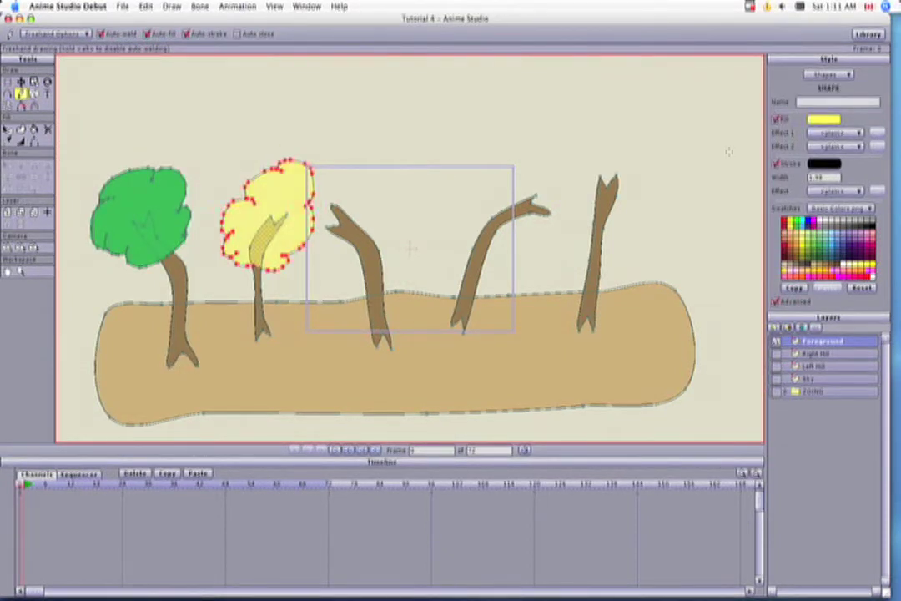
{"action": "left_click", "coordinate": [342, 255]}
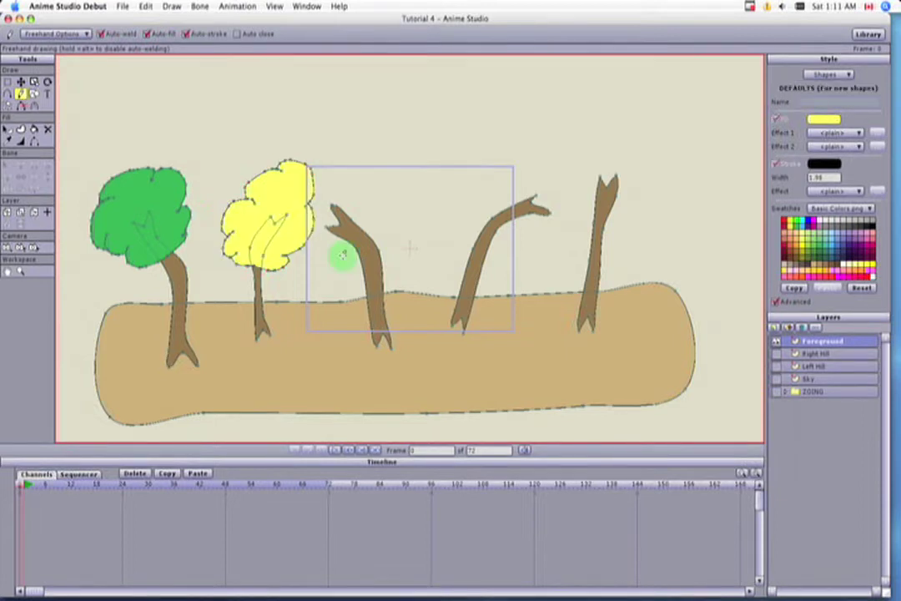
- Draw green canopies around the middle and right trunks and start one on the bent trunk
{"action": "mouse_move", "coordinate": [342, 255]}
{"action": "left_mouse_down"}
{"action": "mouse_move", "coordinate": [302, 216]}
{"action": "mouse_move", "coordinate": [367, 156]}
{"action": "mouse_move", "coordinate": [362, 276]}
{"action": "mouse_move", "coordinate": [341, 269]}
{"action": "left_mouse_up"}
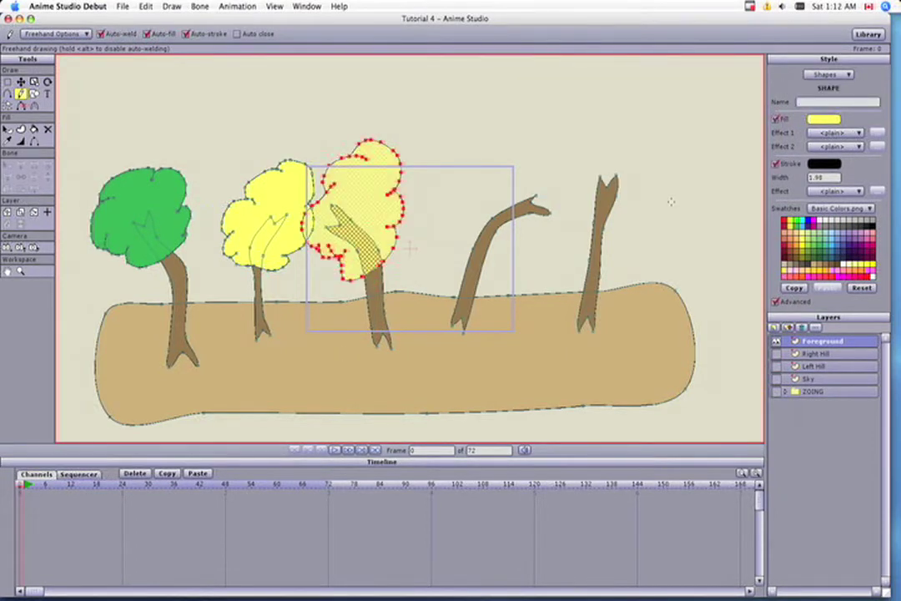
{"action": "left_click", "coordinate": [822, 242]}
{"action": "left_click", "coordinate": [647, 226]}
{"action": "mouse_move", "coordinate": [572, 224]}
{"action": "left_mouse_down"}
{"action": "mouse_move", "coordinate": [579, 146]}
{"action": "mouse_move", "coordinate": [663, 205]}
{"action": "mouse_move", "coordinate": [574, 227]}
{"action": "left_mouse_up"}
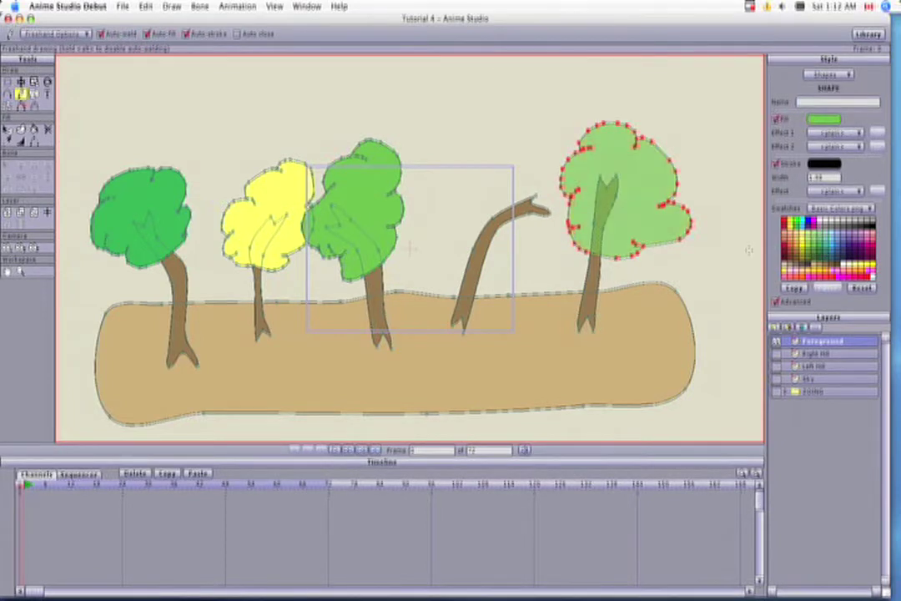
{"action": "left_click", "coordinate": [697, 223]}
{"action": "mouse_move", "coordinate": [452, 216]}
{"action": "left_mouse_down"}
{"action": "mouse_move", "coordinate": [503, 141]}
{"action": "mouse_move", "coordinate": [577, 248]}
{"action": "mouse_move", "coordinate": [457, 219]}
{"action": "left_mouse_up"}
- Close the bent tree's canopy and unhide the Right Hill, Left Hill and Sky layers
{"action": "left_click_drag", "start_coordinate": [534, 254], "coordinate": [571, 246]}
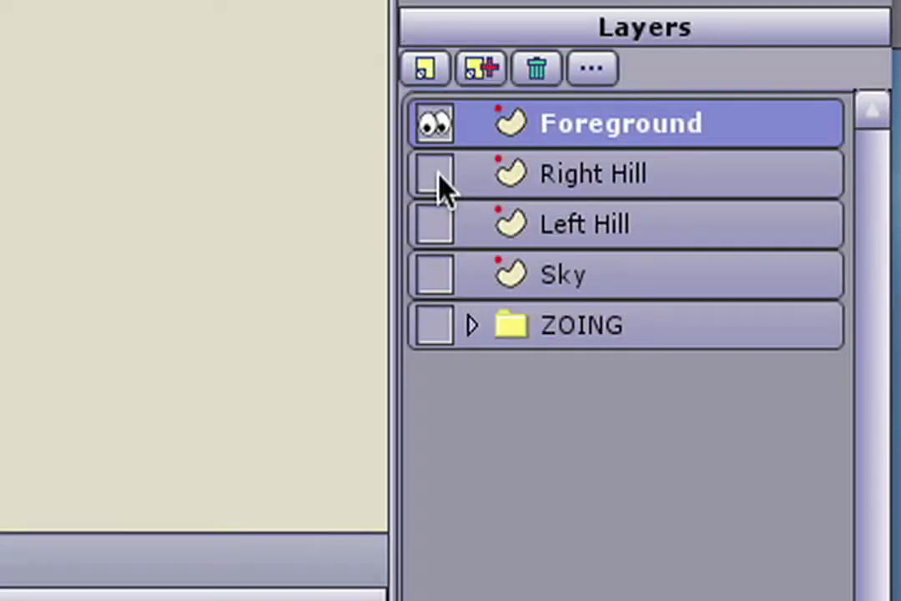
{"action": "left_click_drag", "start_coordinate": [778, 354], "coordinate": [779, 367]}
{"action": "left_click", "coordinate": [437, 226]}
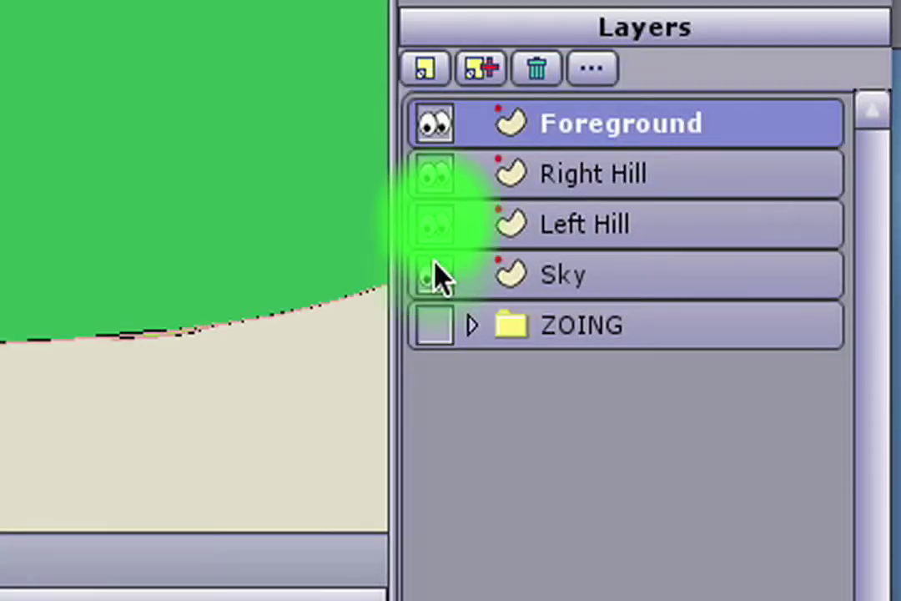
{"action": "left_click", "coordinate": [435, 276]}
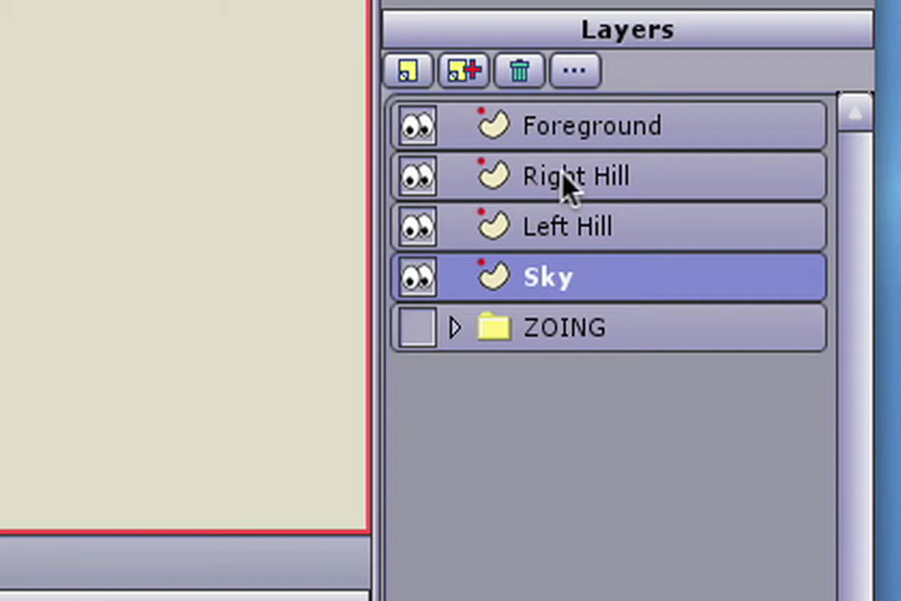
{"action": "left_click", "coordinate": [561, 175]}
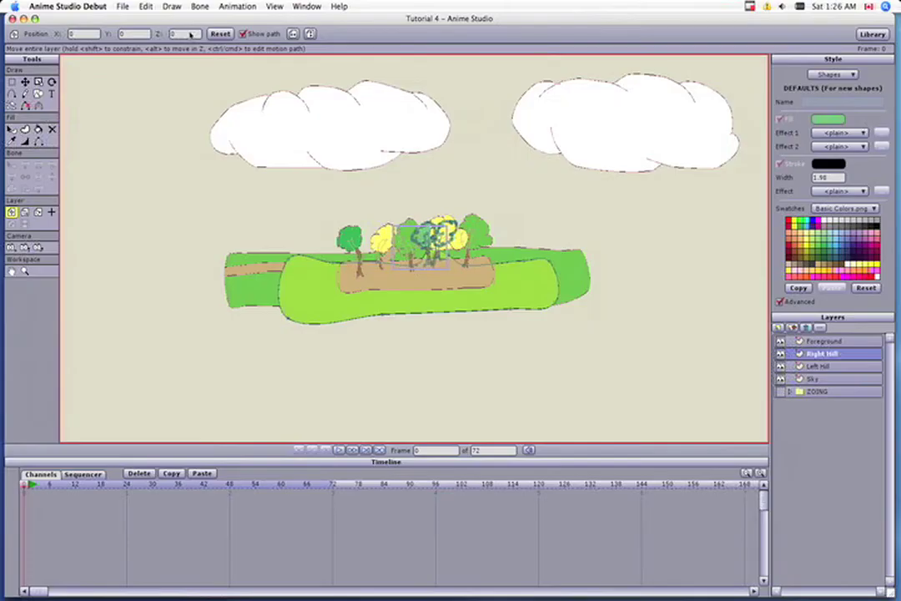
- Set the Right Hill layer's Z depth to -1 and Left Hill's to -2
{"action": "left_click", "coordinate": [187, 33]}
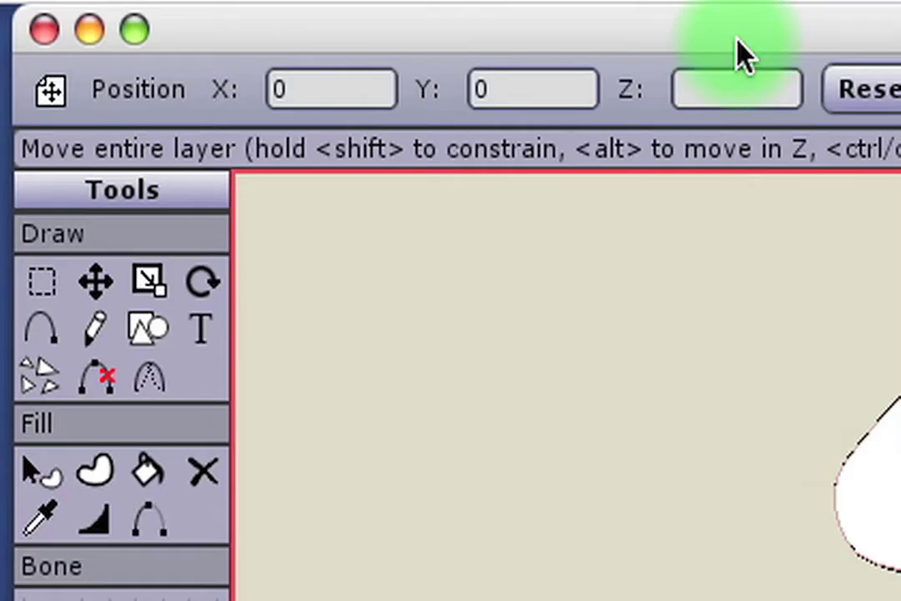
{"action": "type", "text": "-1"}
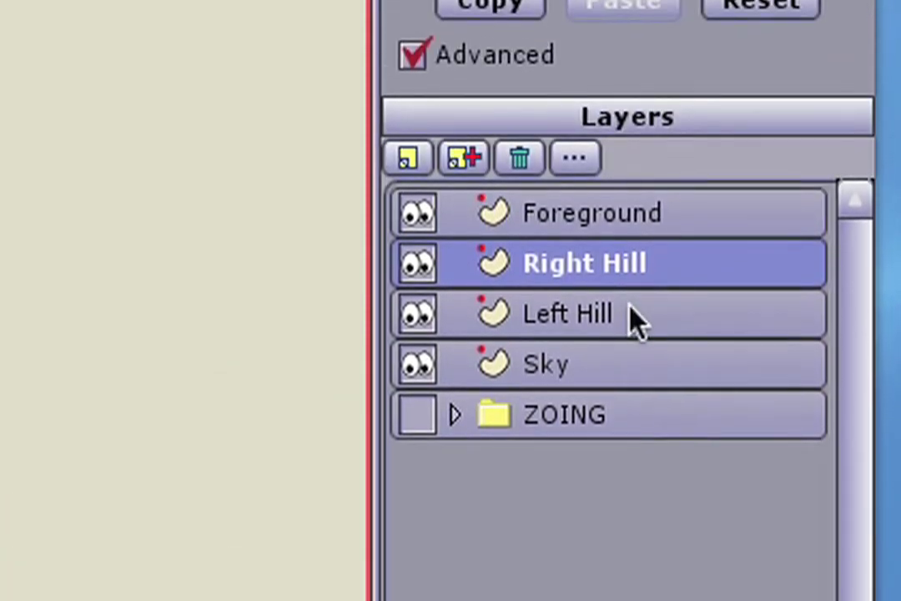
{"action": "left_click", "coordinate": [624, 294]}
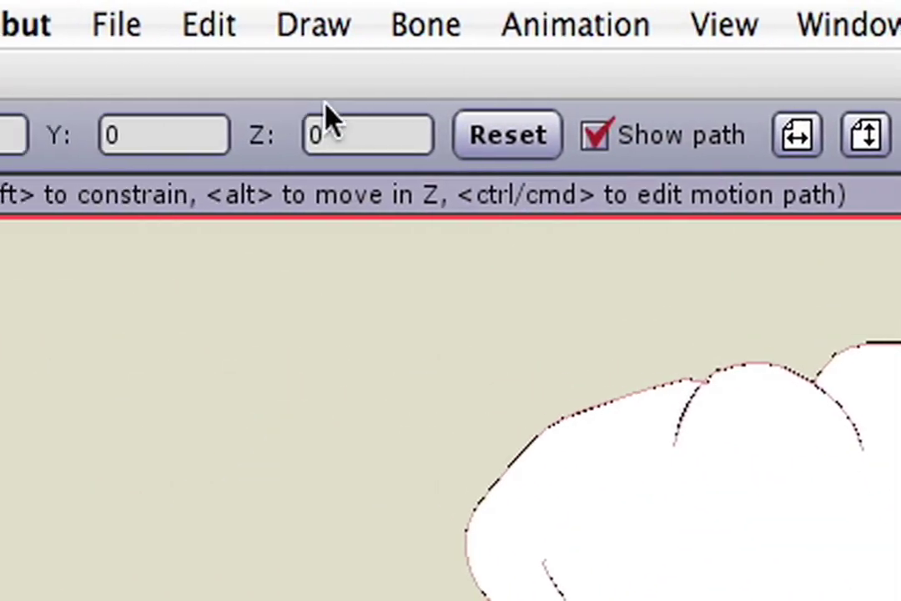
{"action": "left_click", "coordinate": [442, 136]}
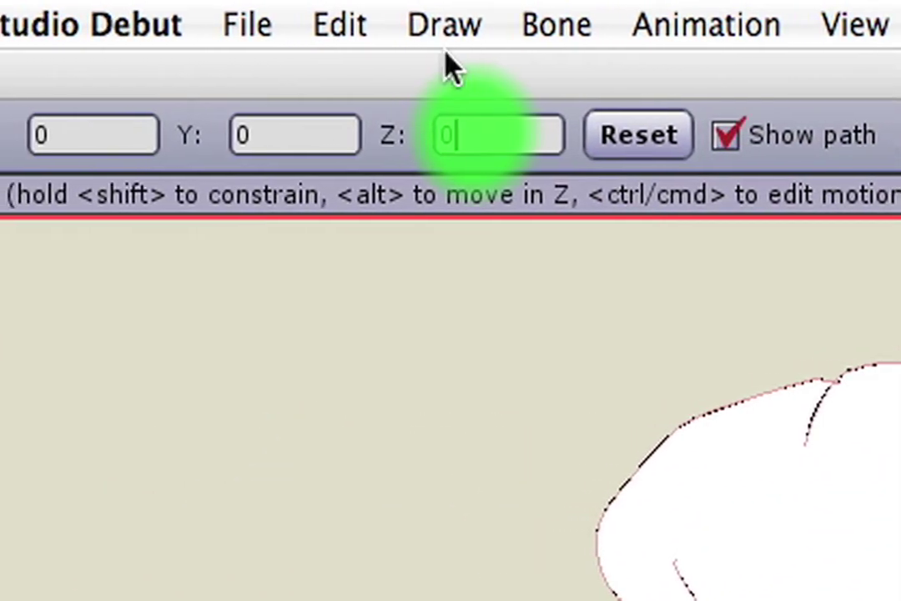
{"action": "key", "text": "BackSpace"}
{"action": "type", "text": "-"}
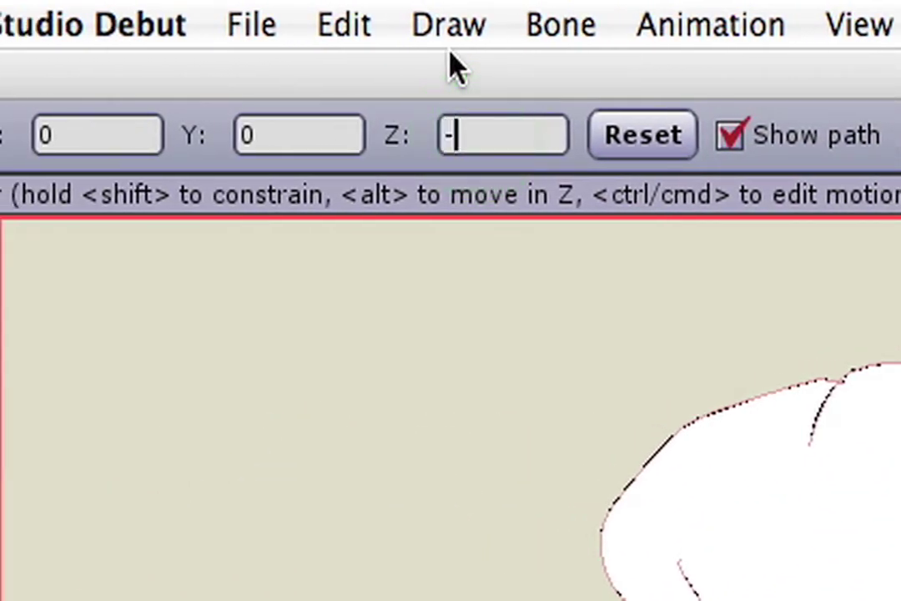
{"action": "type", "text": "2"}
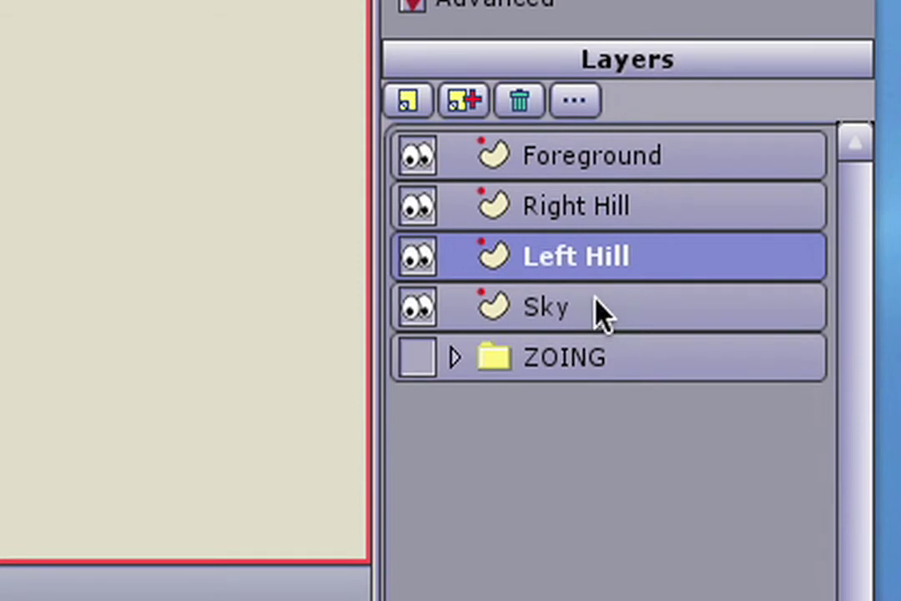
- Set the Sky layer's Z depth to -20
{"action": "left_click", "coordinate": [601, 311]}
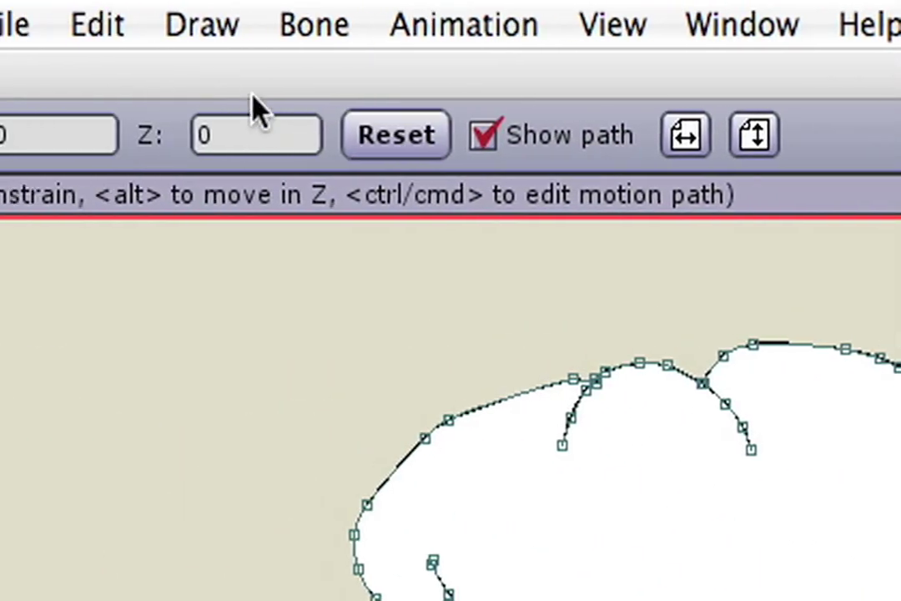
{"action": "left_click", "coordinate": [236, 136]}
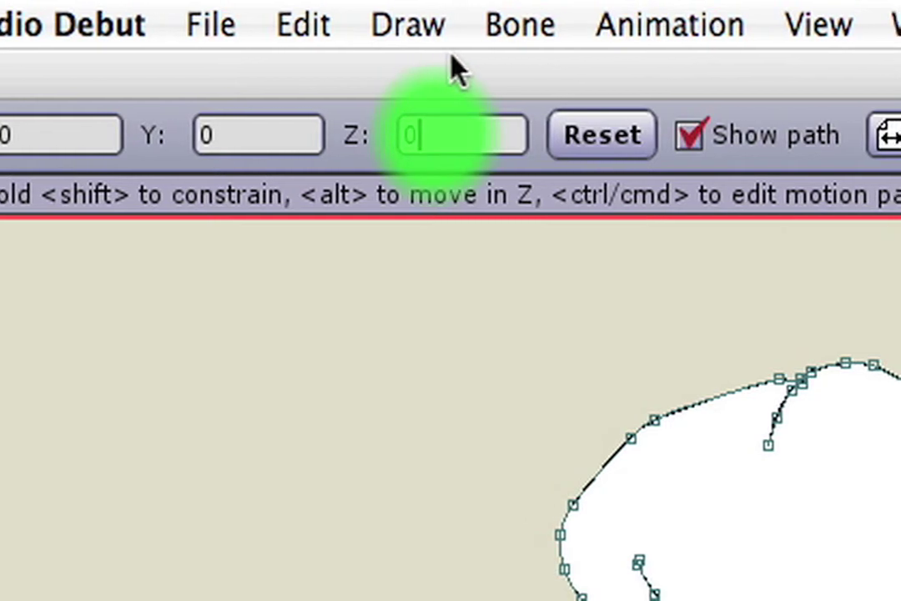
{"action": "key", "text": "BackSpace"}
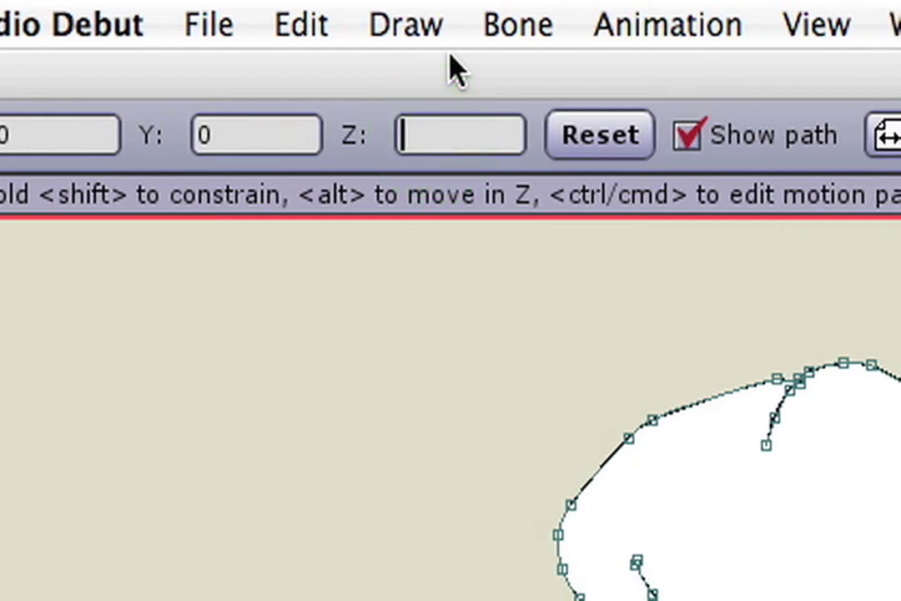
{"action": "type", "text": "-2"}
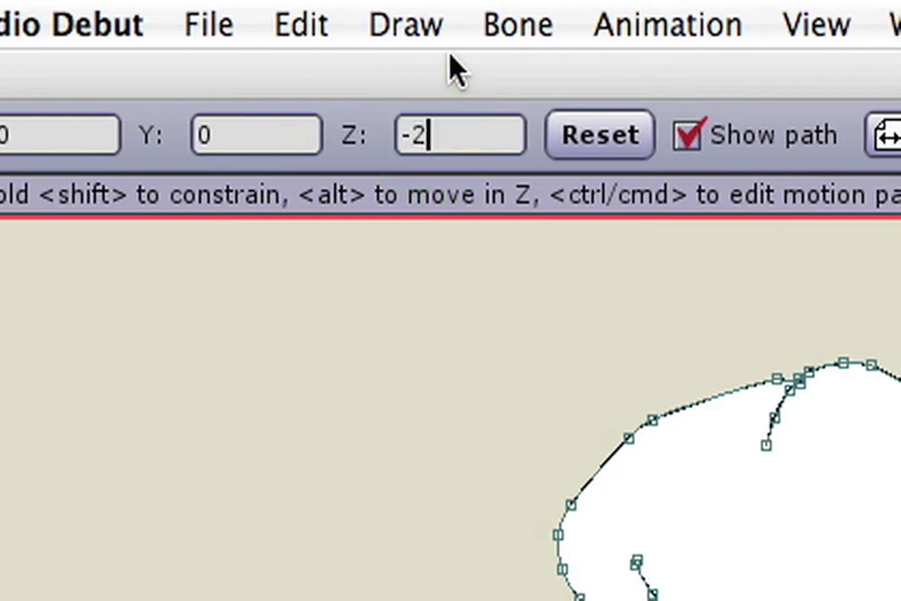
{"action": "type", "text": "0"}
{"action": "key", "text": "Return"}
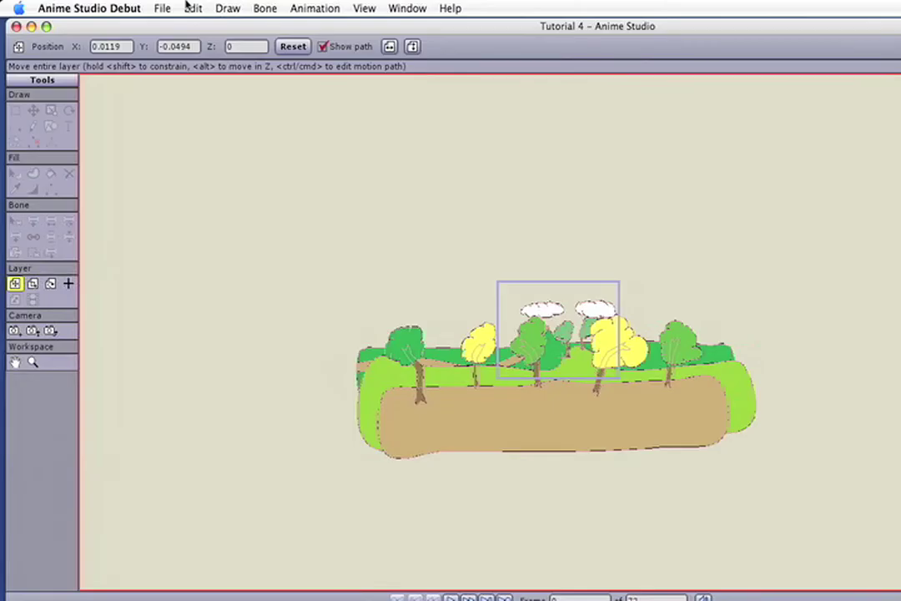
- Set the project background to light blue 96DCFC (150/220/252) and check a rendered preview
{"action": "left_click", "coordinate": [163, 9]}
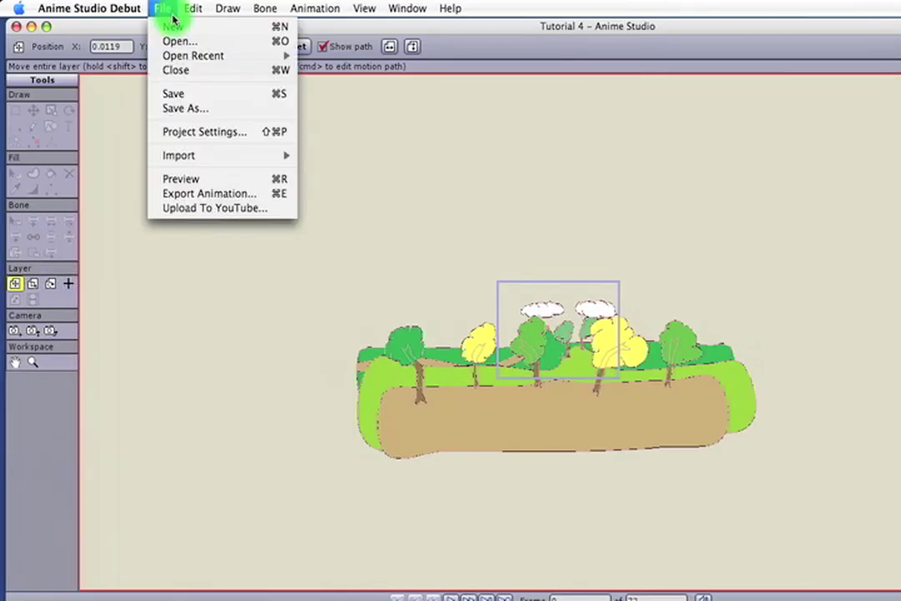
{"action": "left_click", "coordinate": [194, 133]}
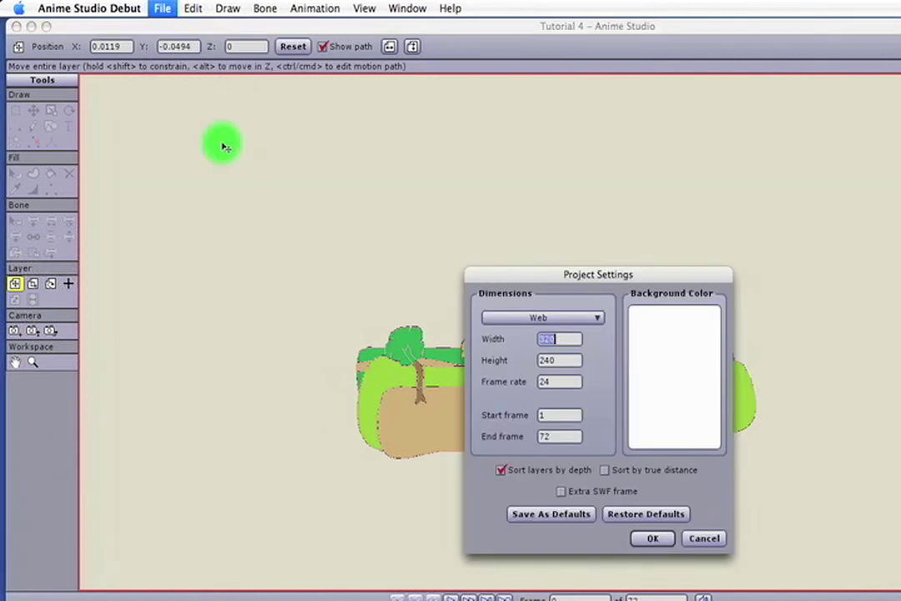
{"action": "left_click", "coordinate": [670, 360]}
{"action": "left_click", "coordinate": [643, 388]}
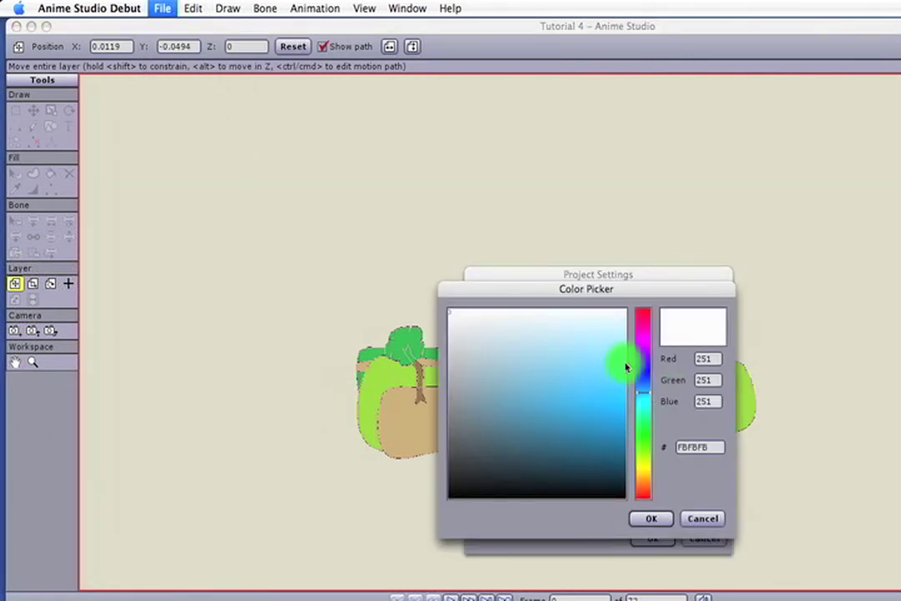
{"action": "left_click_drag", "start_coordinate": [626, 367], "coordinate": [627, 371]}
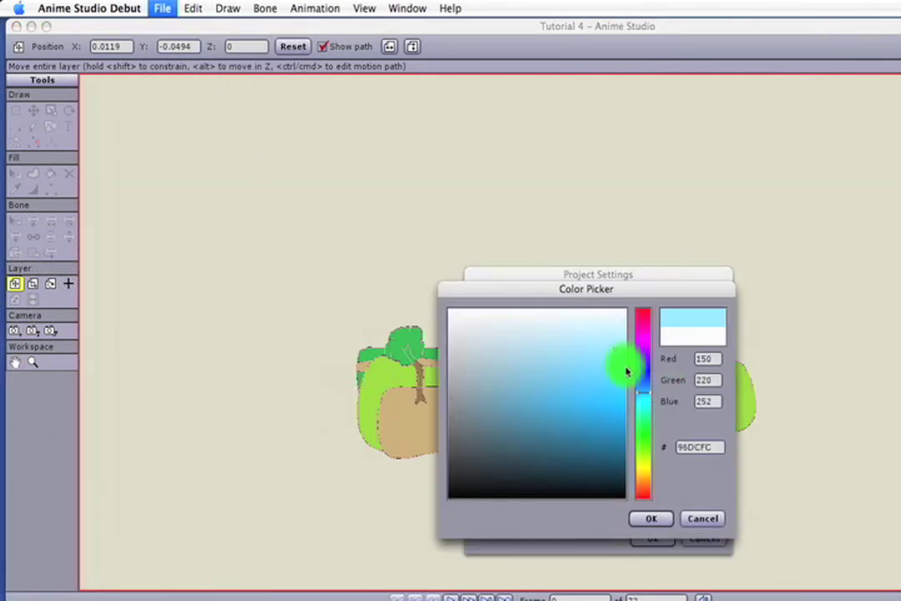
{"action": "left_click", "coordinate": [656, 518]}
{"action": "left_click", "coordinate": [652, 538]}
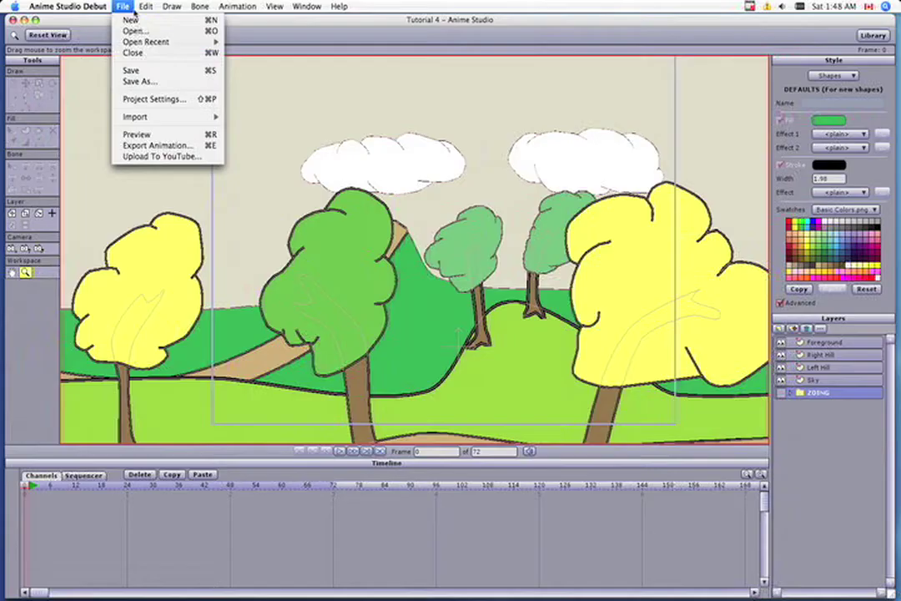
{"action": "left_click", "coordinate": [138, 134]}
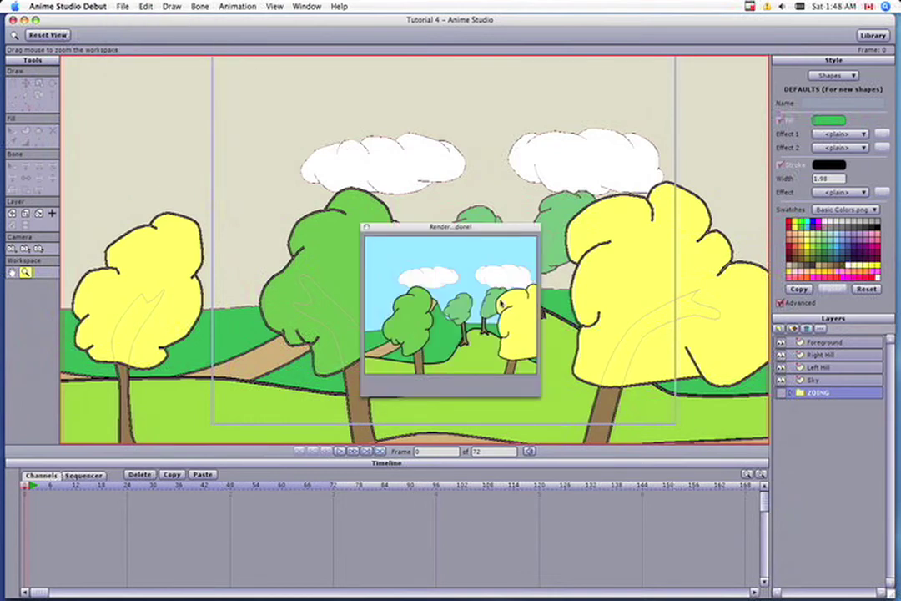
{"action": "left_click", "coordinate": [367, 226]}
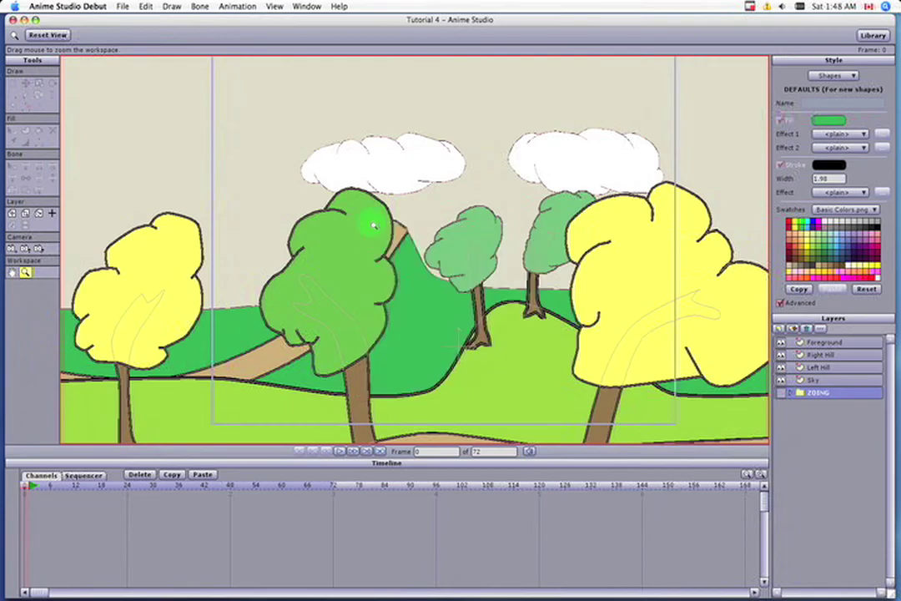
- With the Track Camera tool, pan the camera across the landscape, then move to frame 72
{"action": "left_click", "coordinate": [16, 252]}
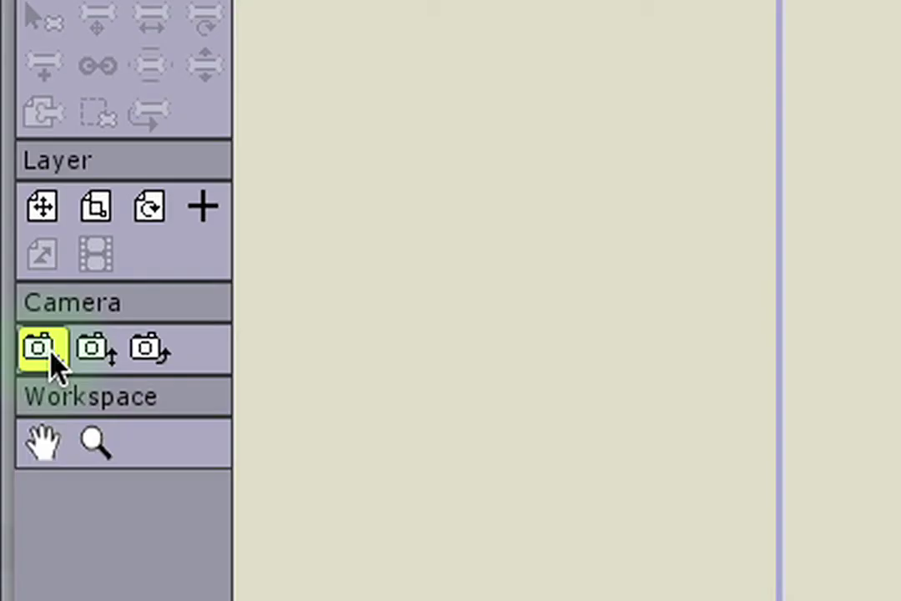
{"action": "left_click", "coordinate": [54, 357]}
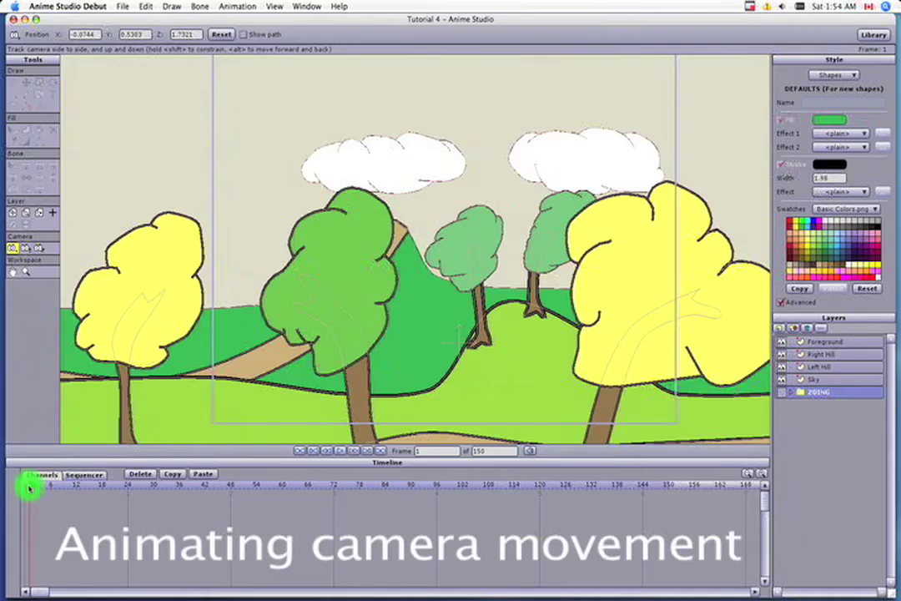
{"action": "mouse_move", "coordinate": [141, 338]}
{"action": "left_mouse_down"}
{"action": "mouse_move", "coordinate": [483, 350]}
{"action": "mouse_move", "coordinate": [500, 359]}
{"action": "mouse_move", "coordinate": [450, 376]}
{"action": "mouse_move", "coordinate": [373, 423]}
{"action": "mouse_move", "coordinate": [422, 297]}
{"action": "mouse_move", "coordinate": [400, 350]}
{"action": "mouse_move", "coordinate": [431, 379]}
{"action": "mouse_move", "coordinate": [420, 188]}
{"action": "left_mouse_up"}
{"action": "left_click", "coordinate": [334, 486]}
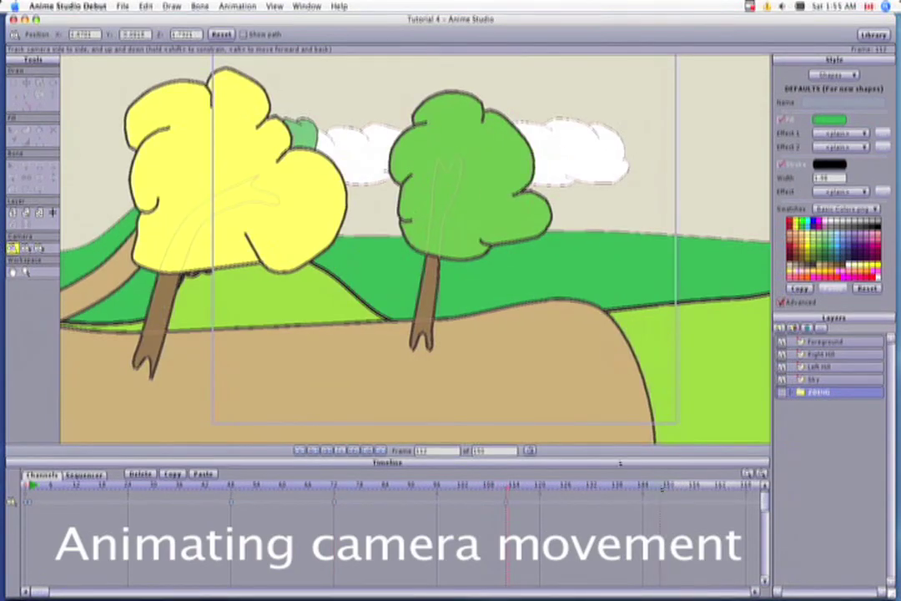